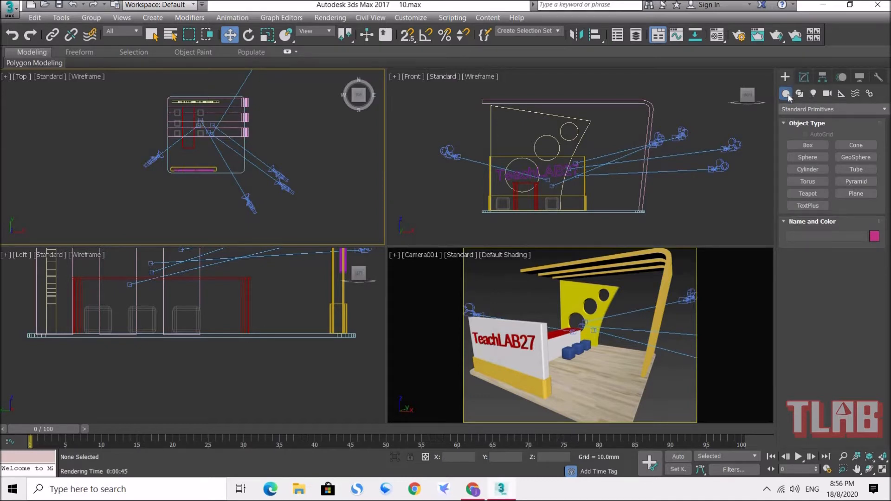
# Create a standard Omni light on the booth floor, between the counter and the sign wall, in the Top view.
pyautogui.click(814, 94)
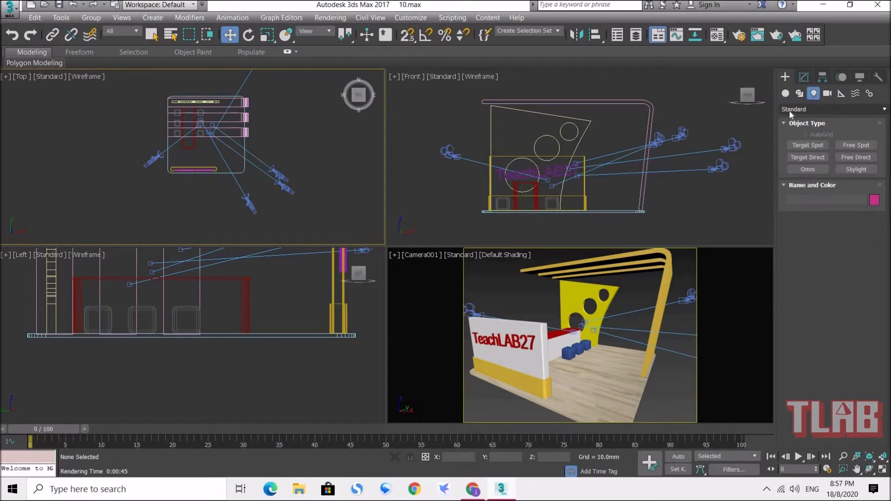
pyautogui.click(844, 111)
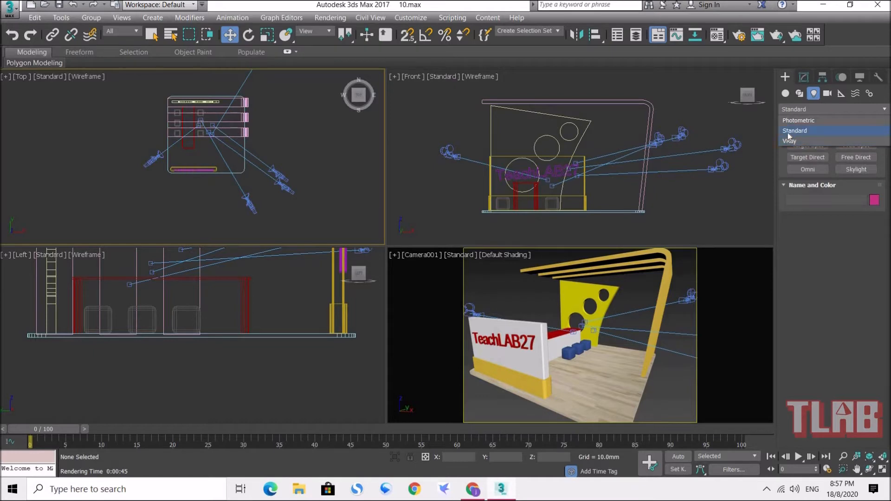
pyautogui.click(799, 132)
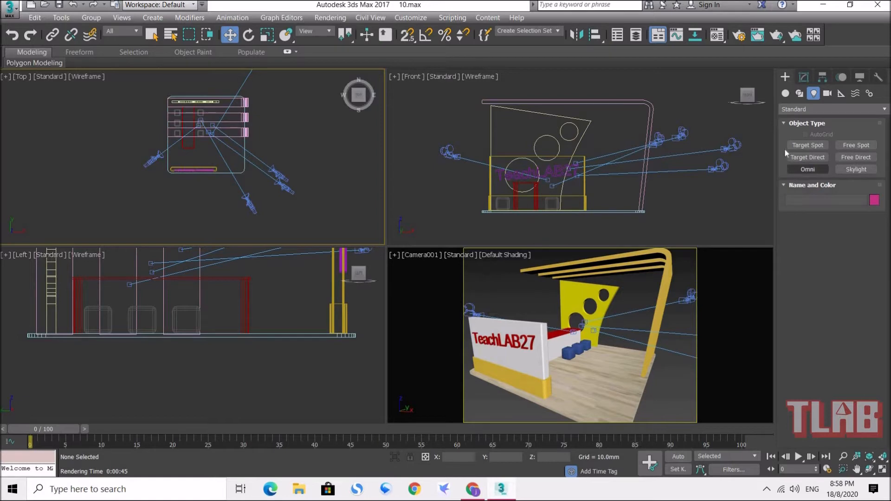
pyautogui.click(808, 169)
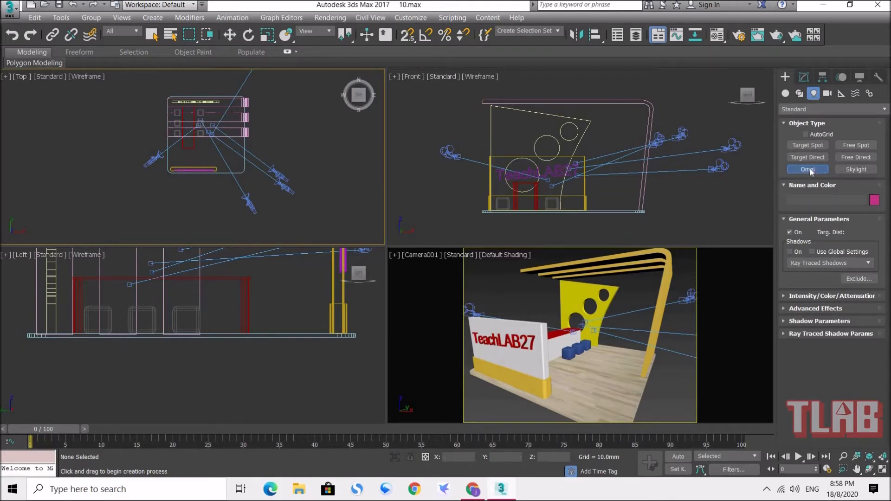
pyautogui.click(198, 158)
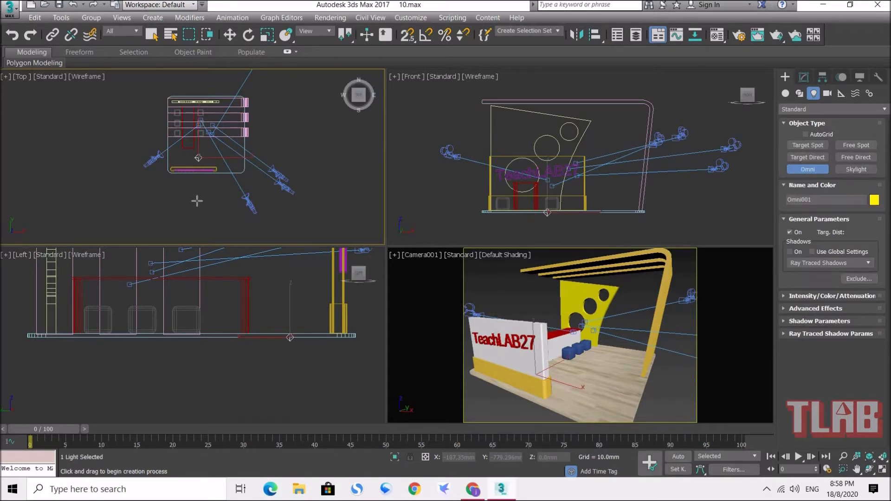
# Move the omni light in the Front view to just below the canopy near its curved corner, at about X 340 mm, Z 547 mm.
pyautogui.click(230, 35)
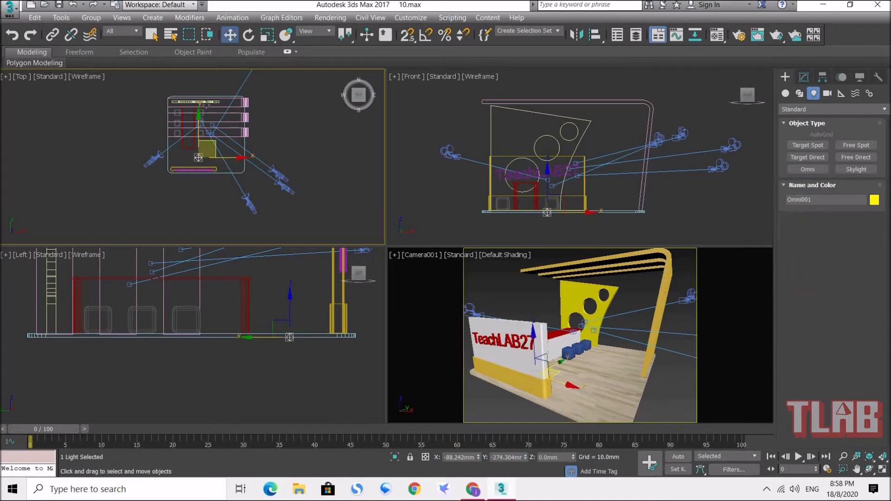
pyautogui.moveTo(199, 159); pyautogui.dragTo(179, 174, button='middle')
pyautogui.scroll(3, 175, 172)
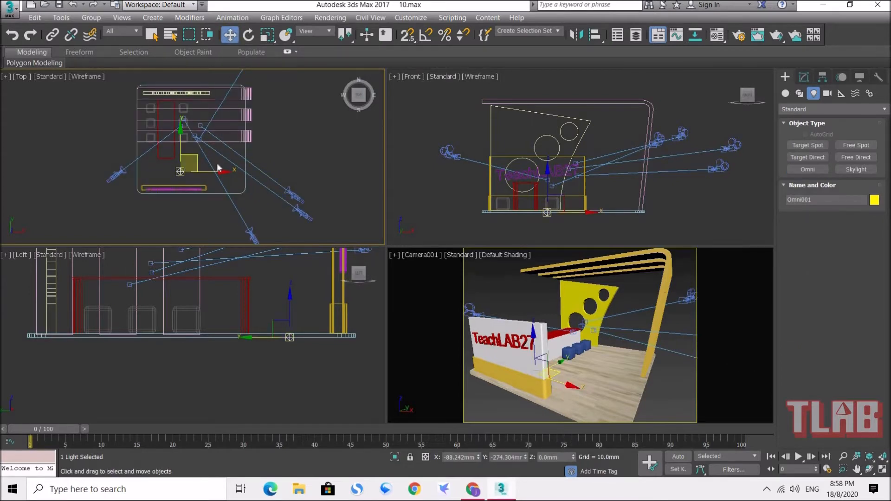
pyautogui.scroll(-4, 200, 169)
pyautogui.scroll(4, 200, 168)
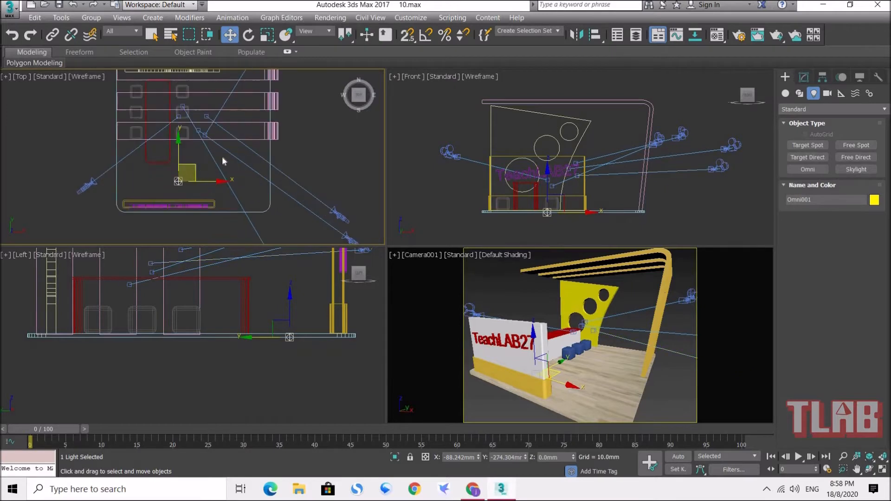
pyautogui.moveTo(231, 133); pyautogui.dragTo(228, 147, button='middle')
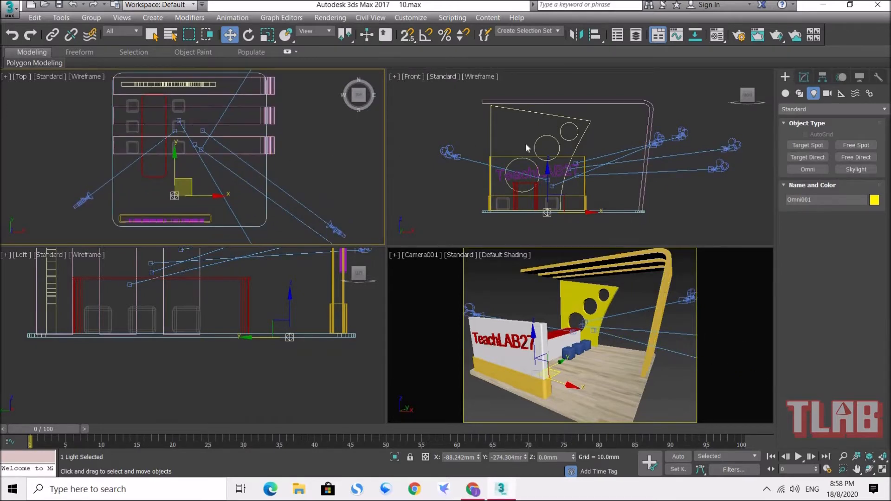
pyautogui.moveTo(517, 147); pyautogui.dragTo(501, 154, button='middle')
pyautogui.moveTo(234, 312); pyautogui.dragTo(235, 368, button='middle')
pyautogui.scroll(-3, 243, 350)
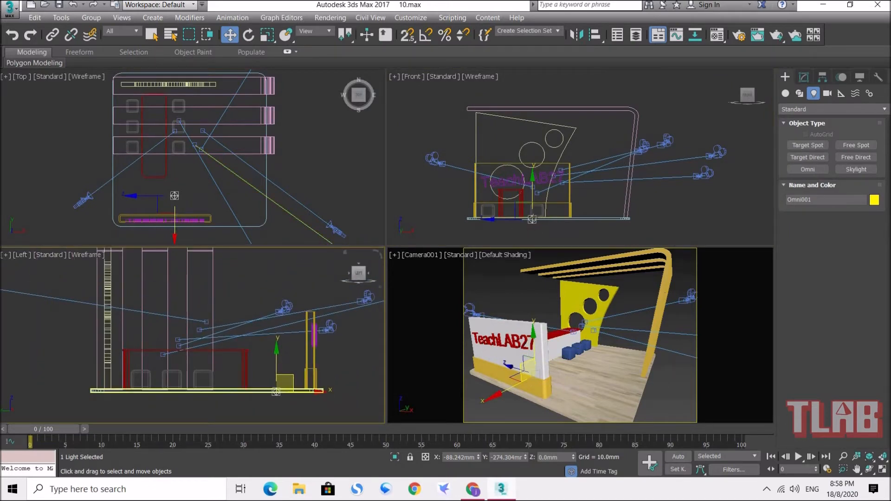
pyautogui.moveTo(533, 197); pyautogui.dragTo(626, 128)
pyautogui.moveTo(604, 132); pyautogui.dragTo(605, 145, button='middle')
pyautogui.moveTo(619, 119); pyautogui.dragTo(615, 119)
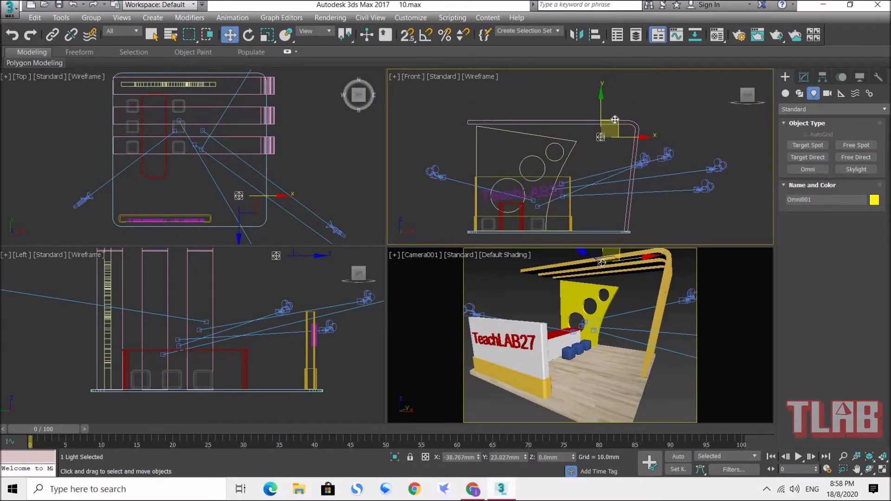
pyautogui.moveTo(615, 120); pyautogui.dragTo(627, 137)
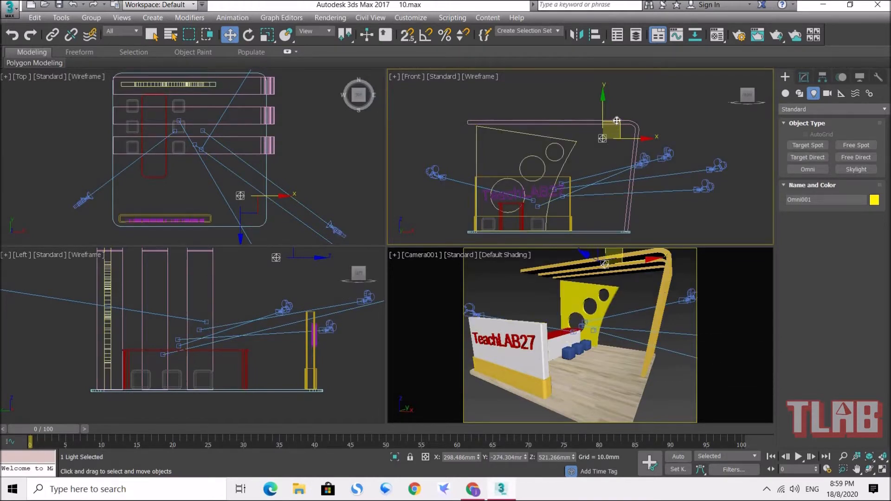
pyautogui.moveTo(617, 125); pyautogui.dragTo(625, 121)
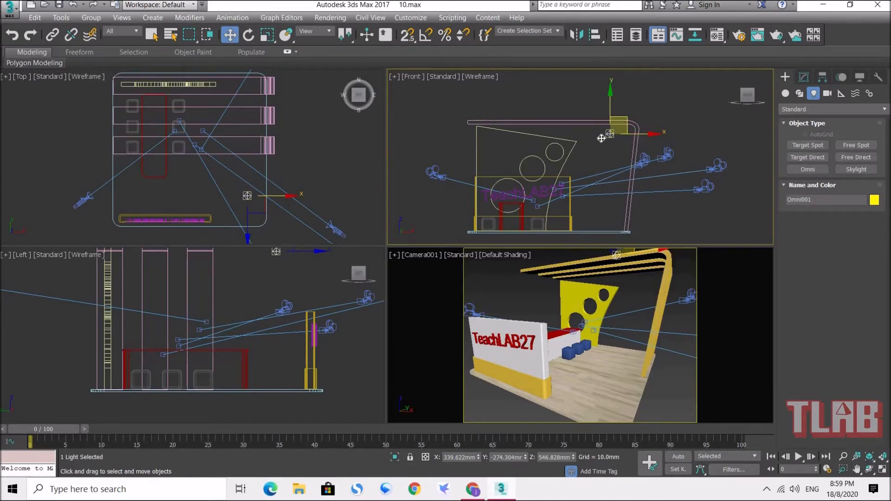
# Move the omni light in the Top view under the canopy beam nearest the sign wall, at about X 320 mm, Y 24 mm.
pyautogui.moveTo(239, 194); pyautogui.dragTo(241, 200, button='middle')
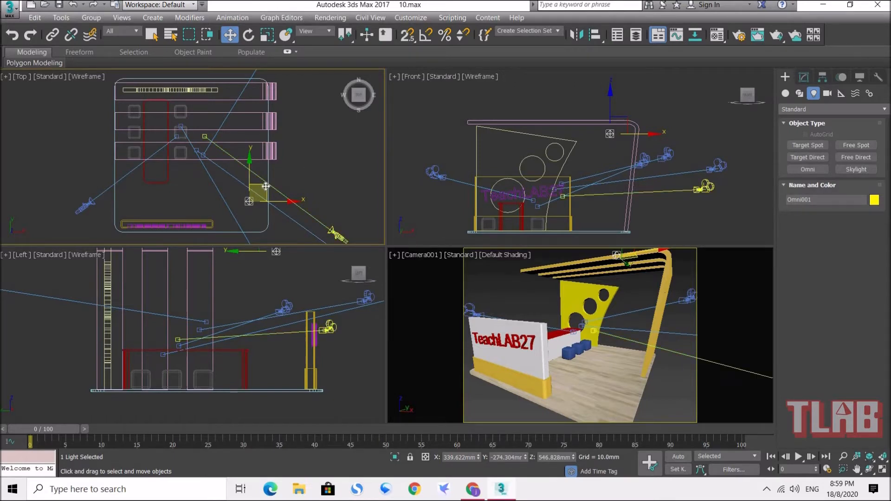
pyautogui.moveTo(270, 185); pyautogui.dragTo(260, 136)
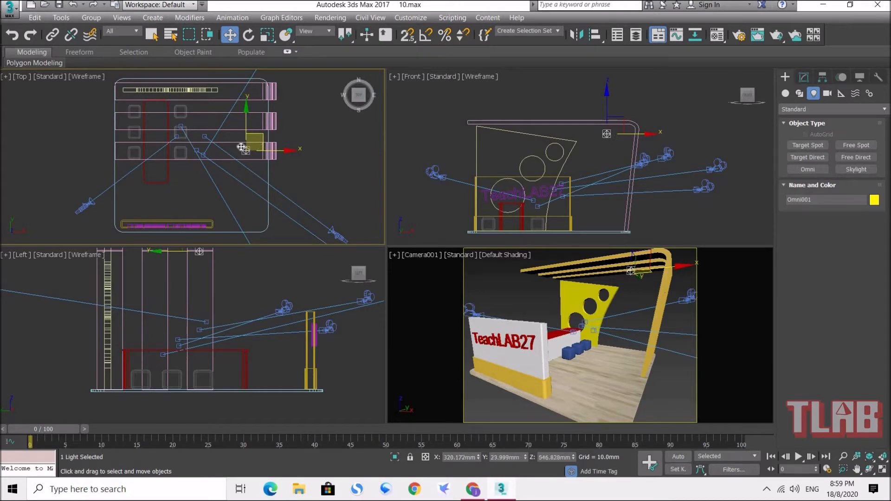
pyautogui.moveTo(214, 140); pyautogui.dragTo(224, 155, button='middle')
pyautogui.scroll(2, 220, 142)
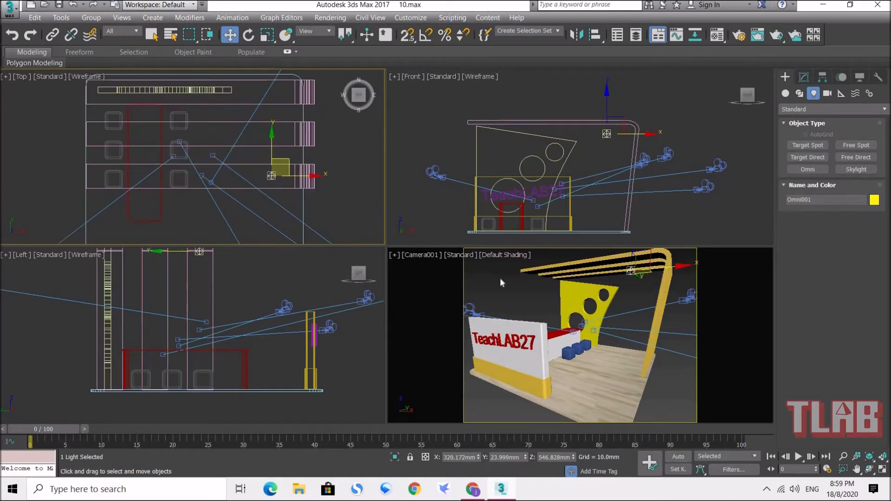
# Switch the camera view to Perspective and render the booth to check the omni light's effect.
pyautogui.click(804, 77)
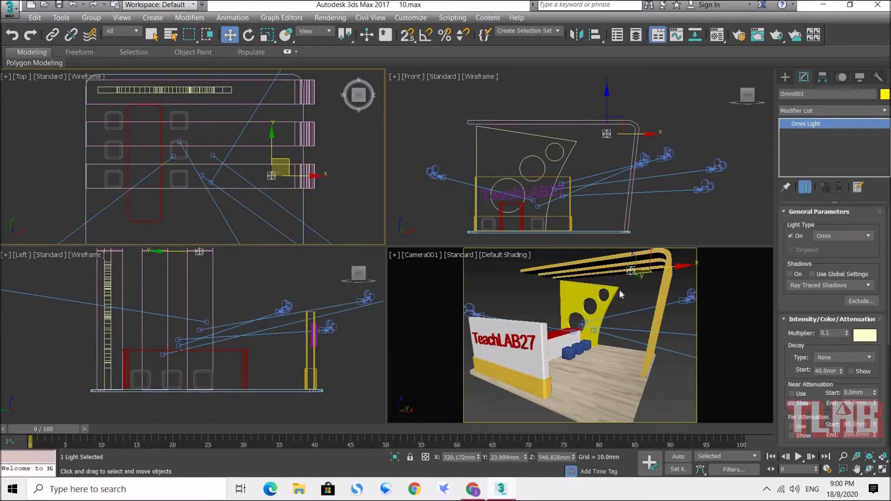
pyautogui.click(636, 293)
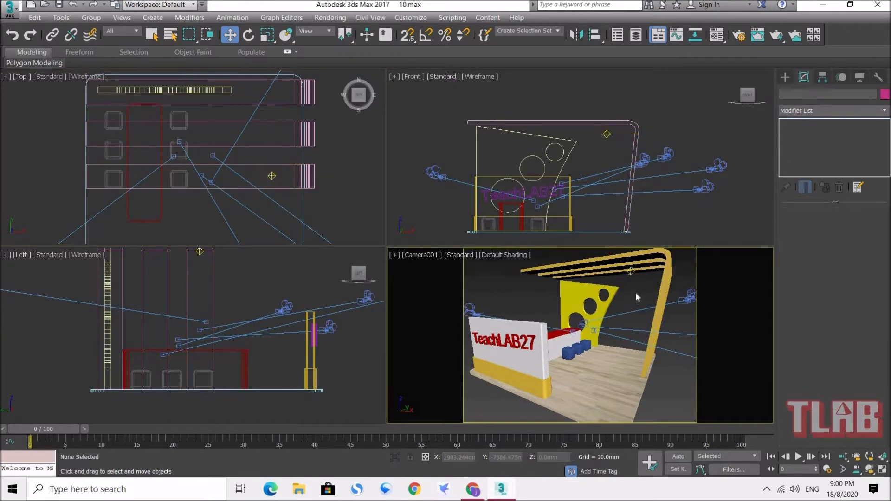
pyautogui.press('p')
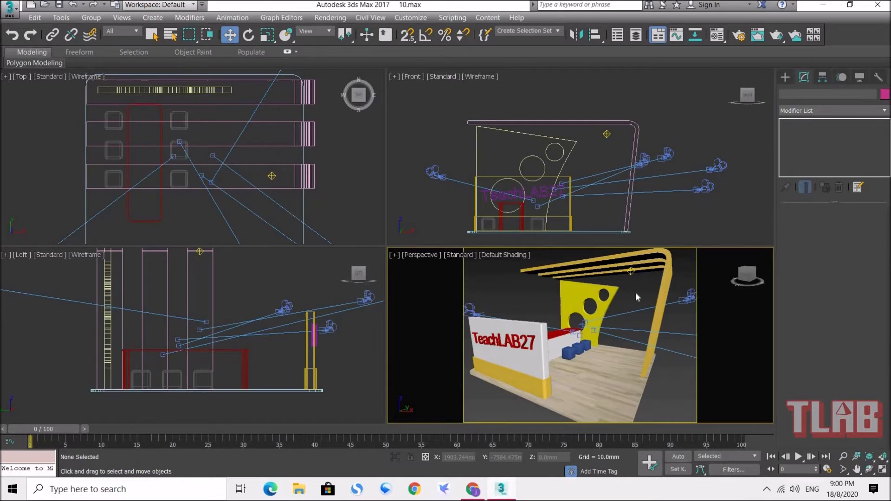
pyautogui.moveTo(601, 305)
pyautogui.keyDown('alt'); pyautogui.mouseDown(button='middle')
pyautogui.moveTo(622, 305)
pyautogui.moveTo(585, 308)
pyautogui.moveTo(593, 306)
pyautogui.mouseUp(button='middle'); pyautogui.keyUp('alt')
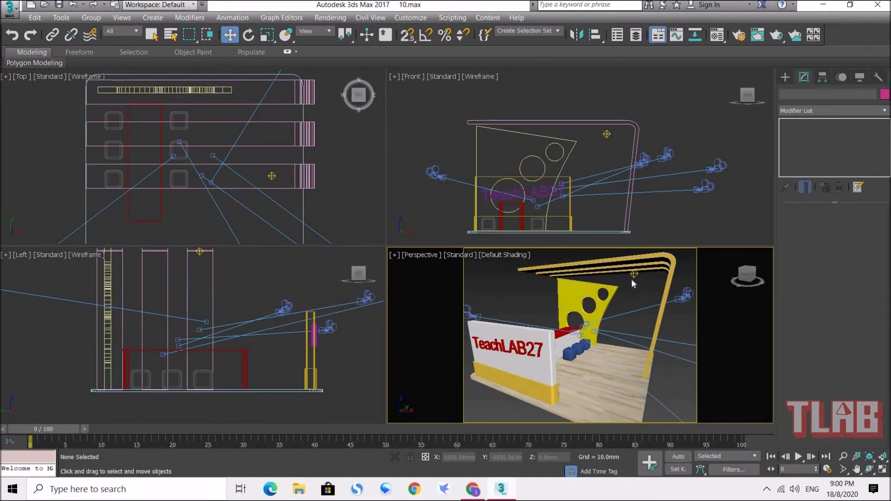
pyautogui.click(777, 35)
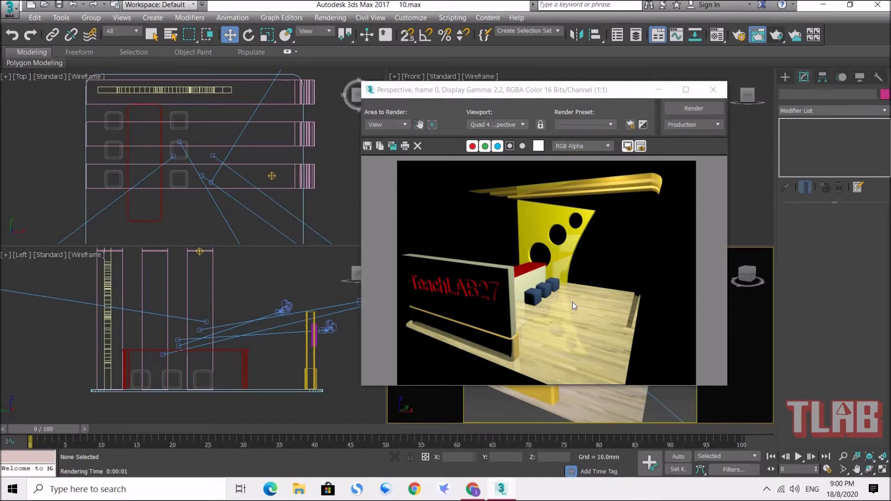
pyautogui.click(713, 89)
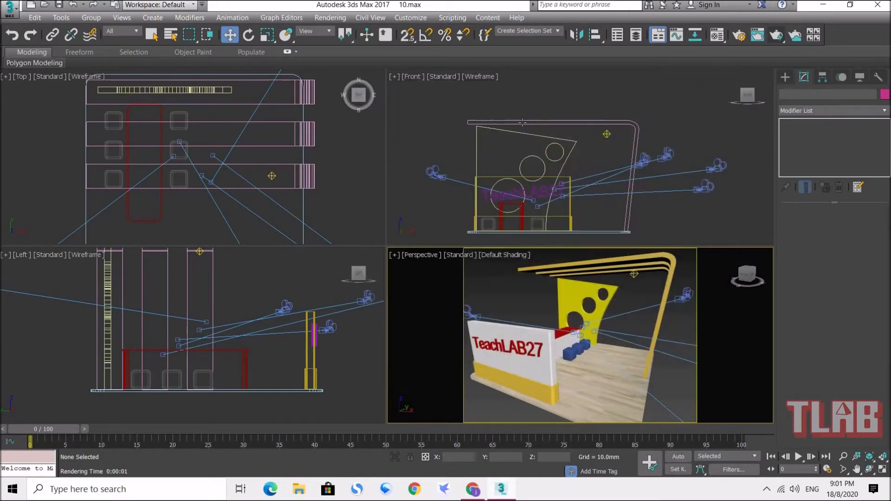
# Turn off the omni light and render the perspective view to check the booth without it.
pyautogui.click(271, 175)
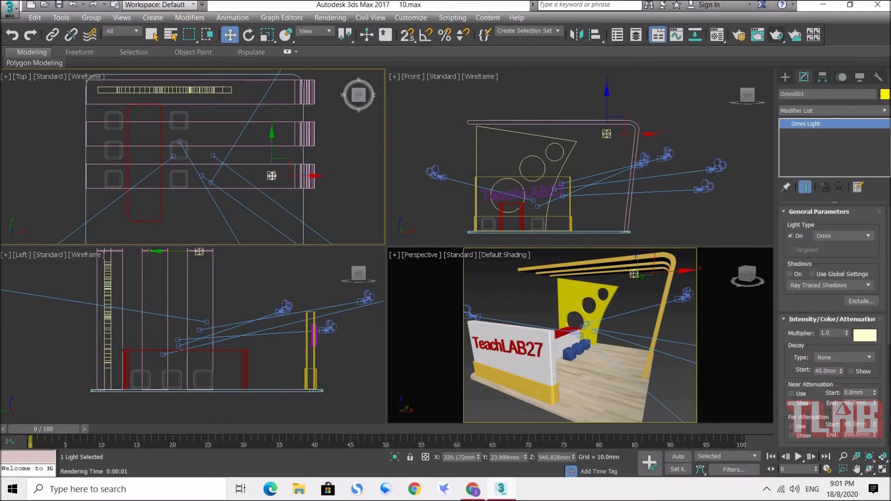
pyautogui.click(791, 236)
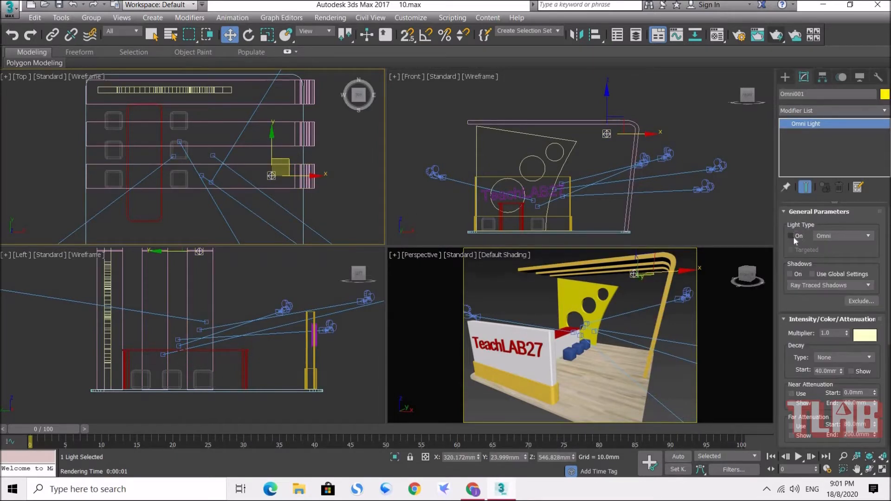
pyautogui.click(636, 293)
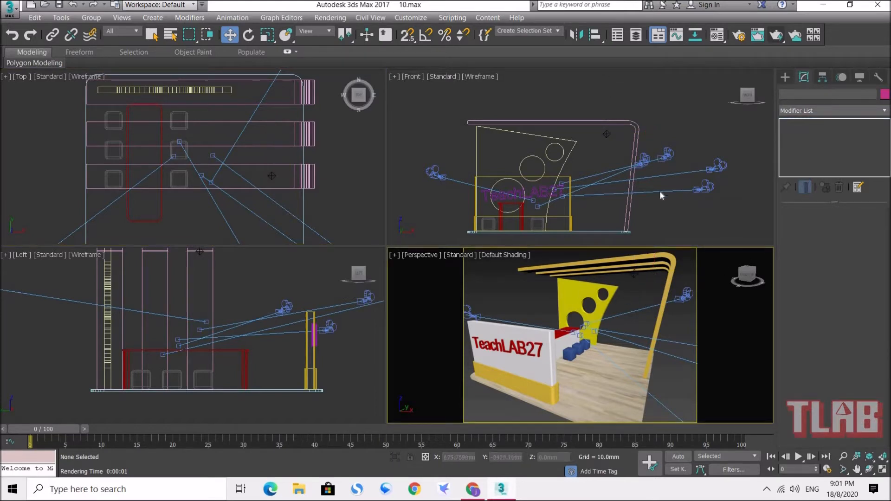
pyautogui.click(776, 36)
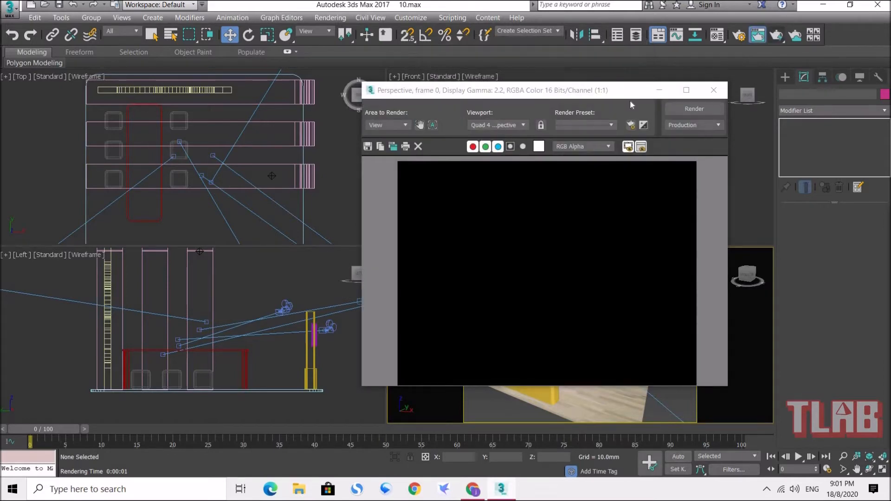
pyautogui.moveTo(632, 93); pyautogui.dragTo(455, 84)
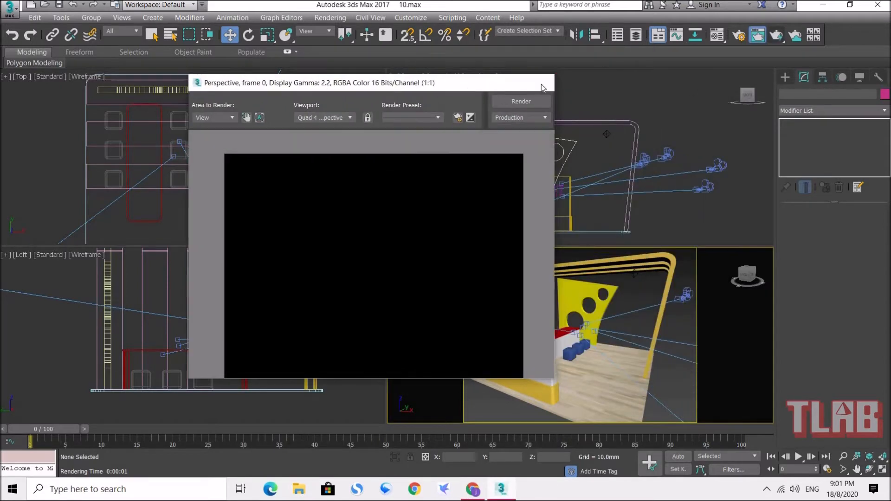
pyautogui.click(537, 81)
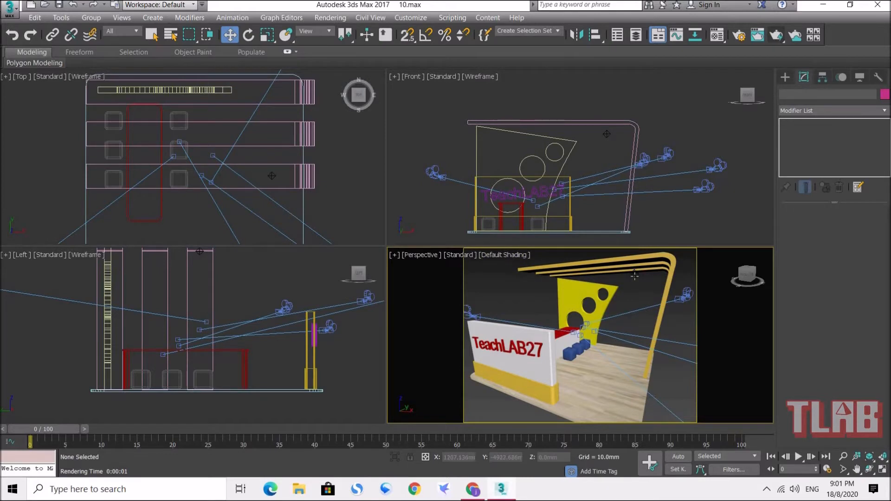
# Turn the omni light back on, enable its shadows and render the perspective view.
pyautogui.click(633, 274)
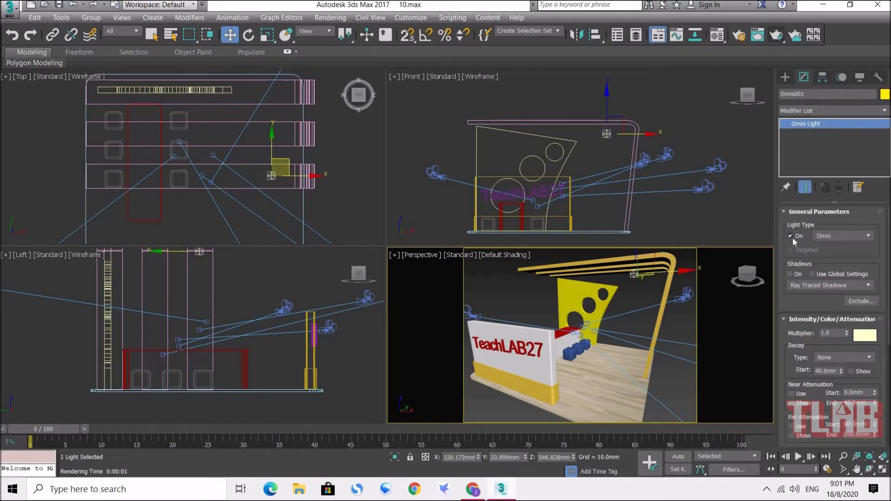
pyautogui.click(796, 277)
pyautogui.click(643, 298)
pyautogui.click(777, 35)
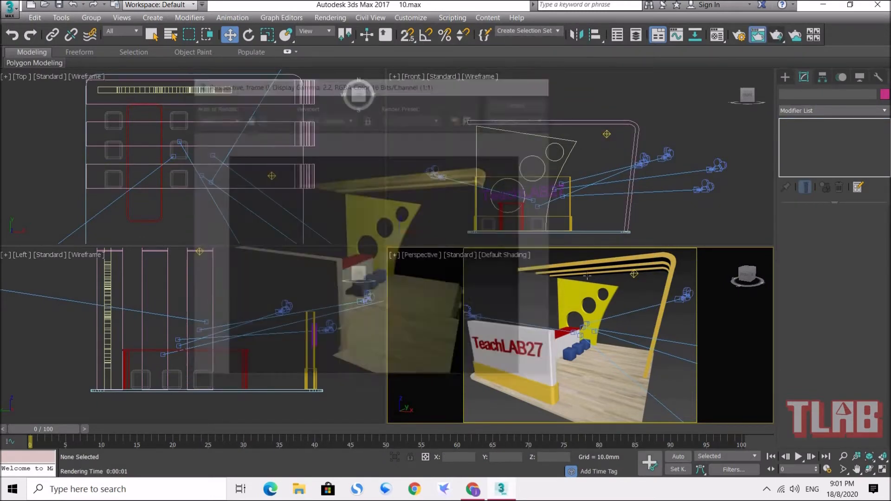
pyautogui.click(546, 86)
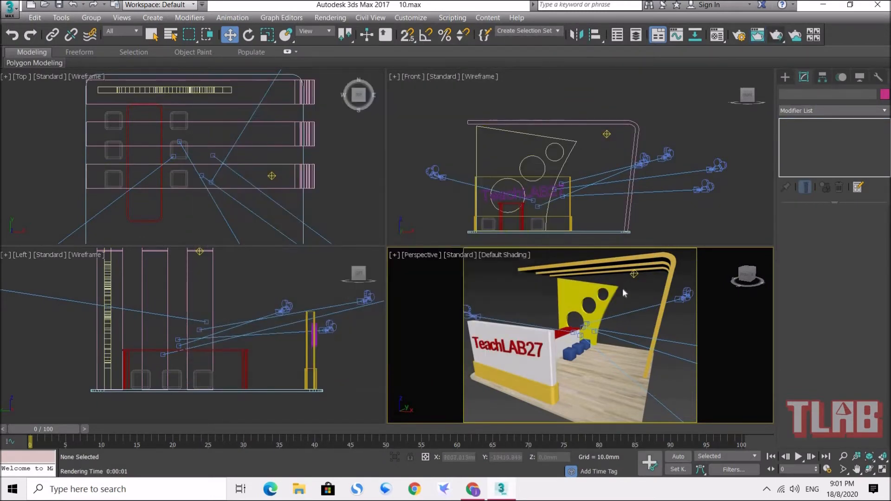
# Maximize the perspective view and render a close-up of the counter and blue stools to inspect their shadows.
pyautogui.click(882, 470)
pyautogui.scroll(-2, 409, 296)
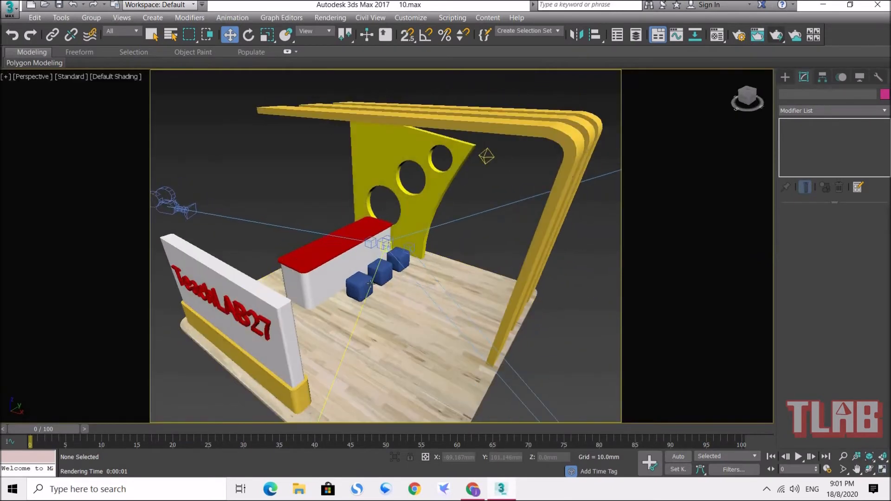
pyautogui.scroll(6, 384, 290)
pyautogui.keyDown('alt'); pyautogui.moveTo(384, 291); pyautogui.dragTo(462, 284, button='middle'); pyautogui.keyUp('alt')
pyautogui.keyDown('alt'); pyautogui.moveTo(394, 269); pyautogui.dragTo(389, 274, button='middle'); pyautogui.keyUp('alt')
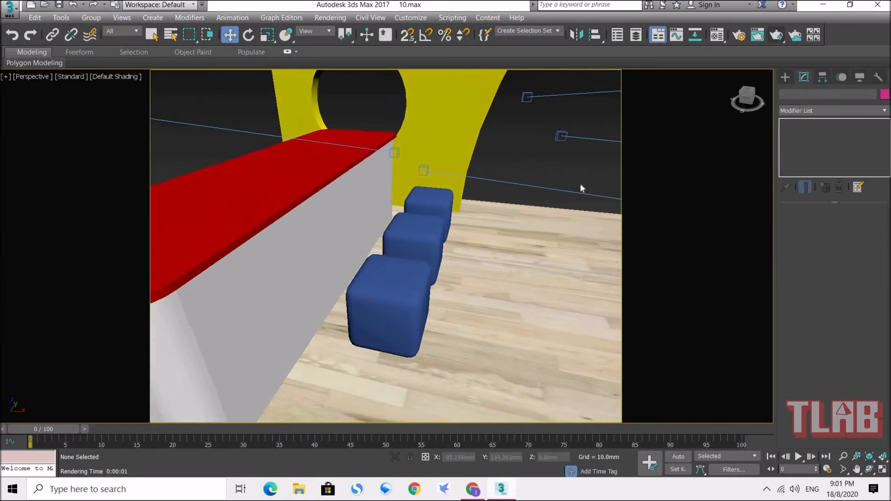
pyautogui.click(778, 36)
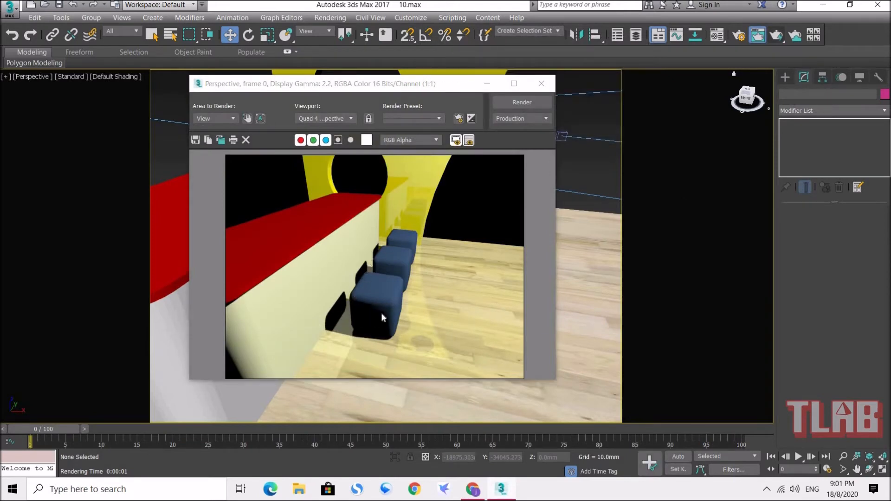
pyautogui.click(544, 85)
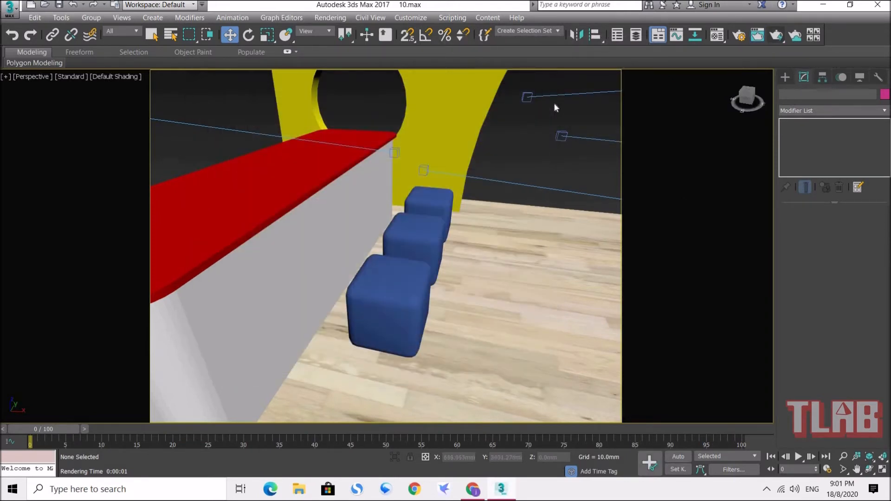
# Select the omni light in the perspective view and review its shadow type options, keeping Ray Traced Shadows.
pyautogui.scroll(-4, 511, 210)
pyautogui.moveTo(511, 211); pyautogui.dragTo(422, 298, button='middle')
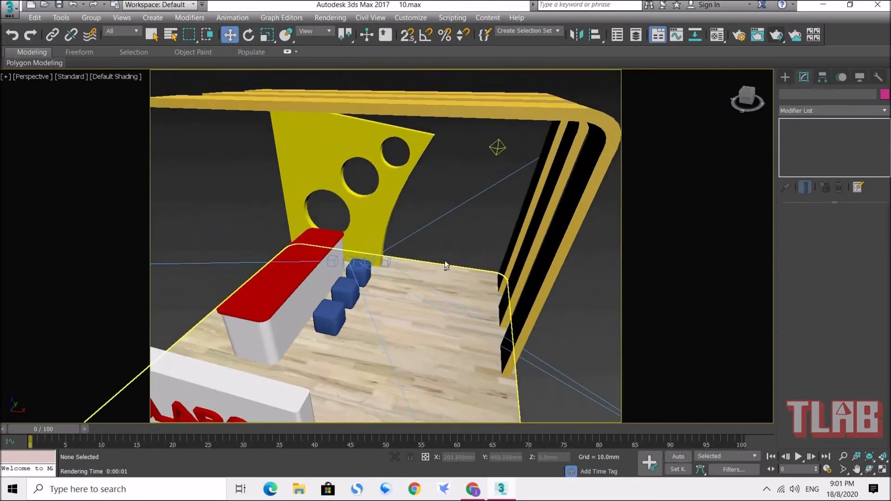
pyautogui.keyDown('alt'); pyautogui.moveTo(445, 232); pyautogui.dragTo(505, 182, button='middle'); pyautogui.keyUp('alt')
pyautogui.click(486, 110)
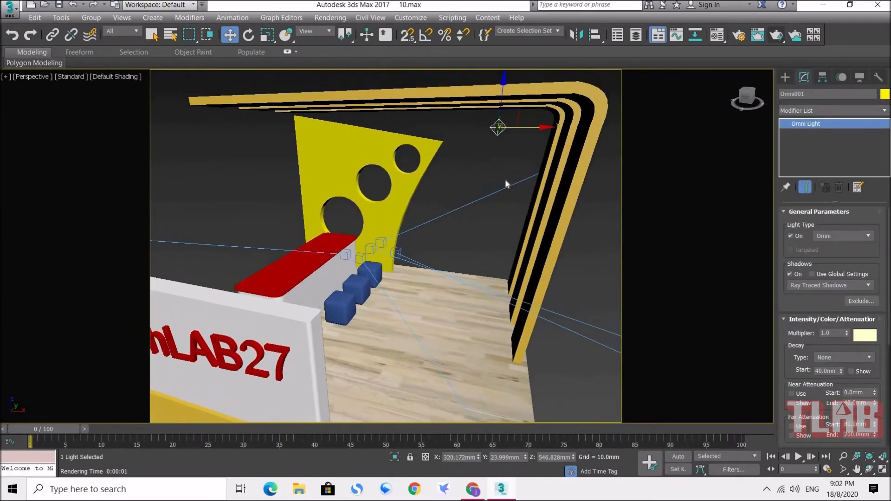
pyautogui.moveTo(784, 258); pyautogui.dragTo(788, 241)
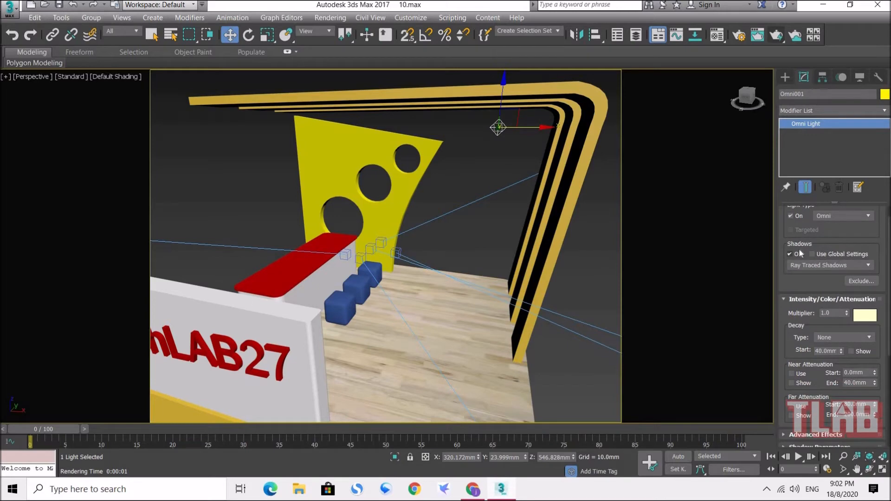
pyautogui.click(822, 265)
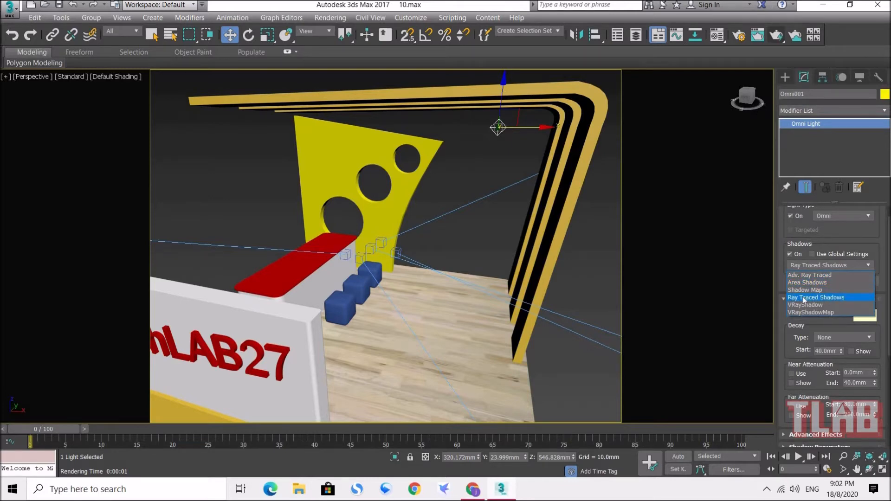
pyautogui.click(813, 299)
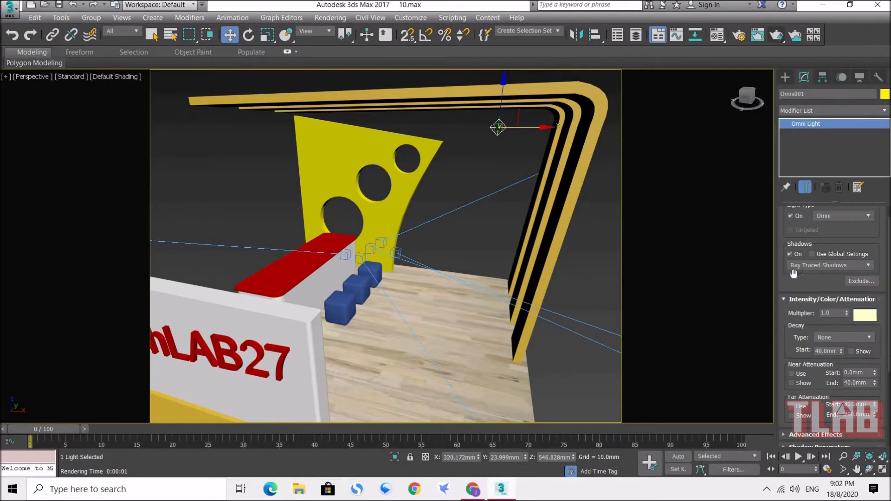
# Select the blue stool nearest the front panel, zoom in on it and check its object name.
pyautogui.moveTo(771, 319); pyautogui.dragTo(754, 313, button='middle')
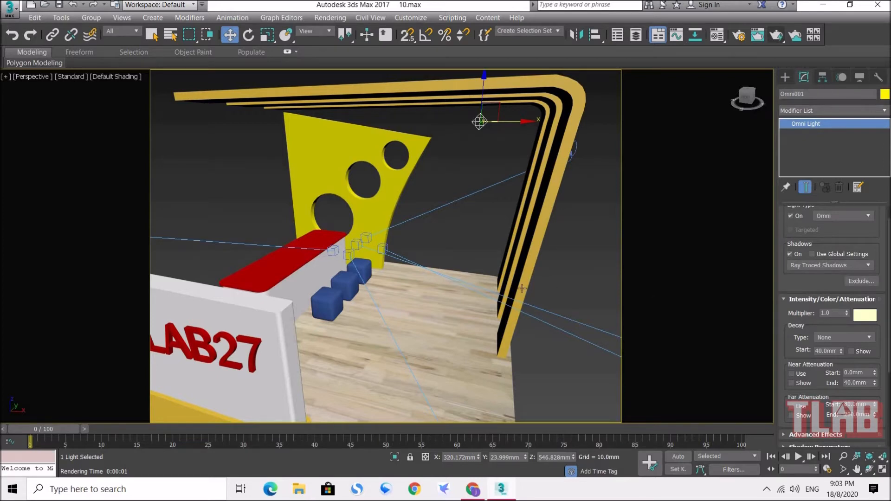
pyautogui.click(327, 307)
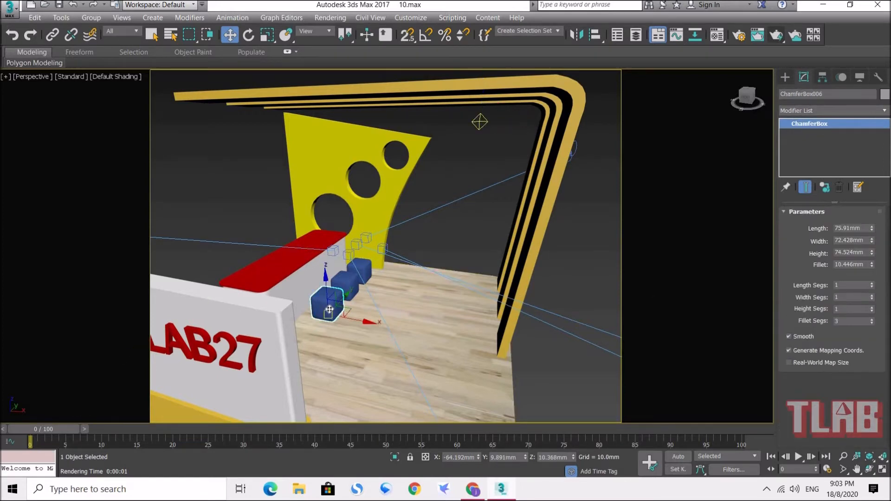
pyautogui.press('z')
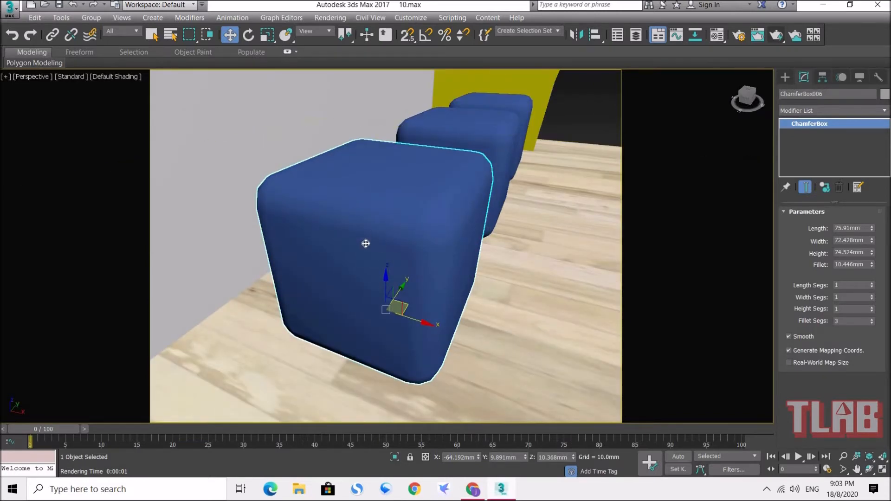
pyautogui.moveTo(823, 94); pyautogui.dragTo(792, 94)
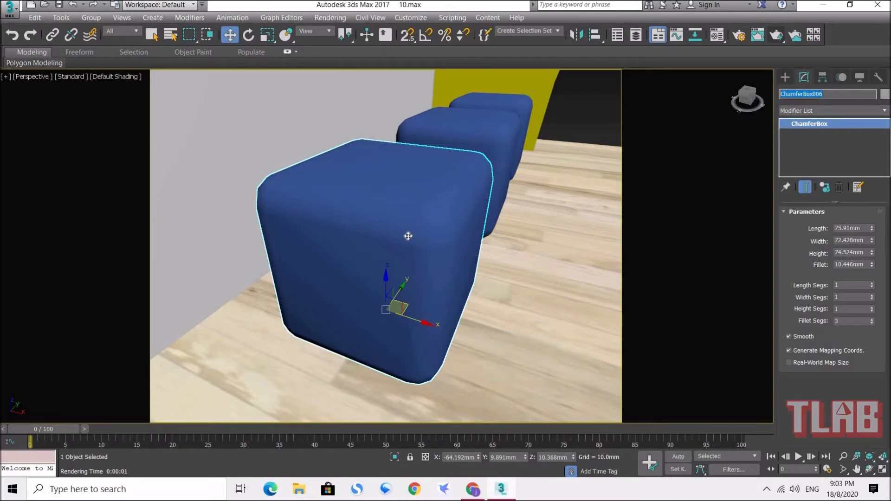
# Exclude the front blue stool, ChamferBox006, from both the illumination and shadow casting of the omni light.
pyautogui.scroll(-5, 406, 252)
pyautogui.keyDown('alt'); pyautogui.moveTo(437, 244); pyautogui.dragTo(407, 259, button='middle'); pyautogui.keyUp('alt')
pyautogui.scroll(-3, 425, 241)
pyautogui.moveTo(464, 136); pyautogui.dragTo(447, 190, button='middle')
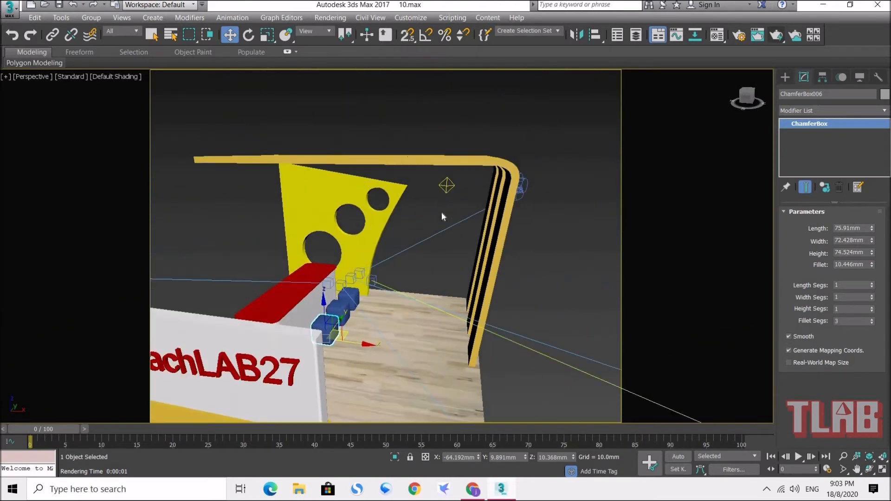
pyautogui.click(446, 186)
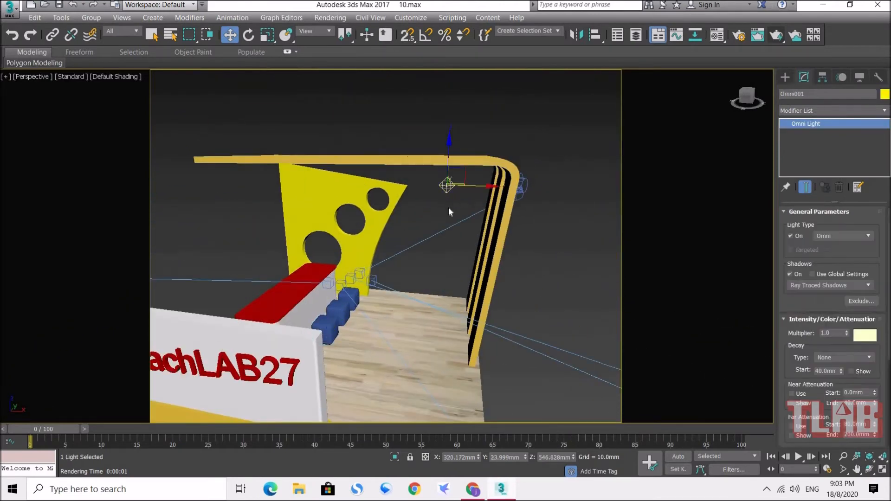
pyautogui.click(862, 301)
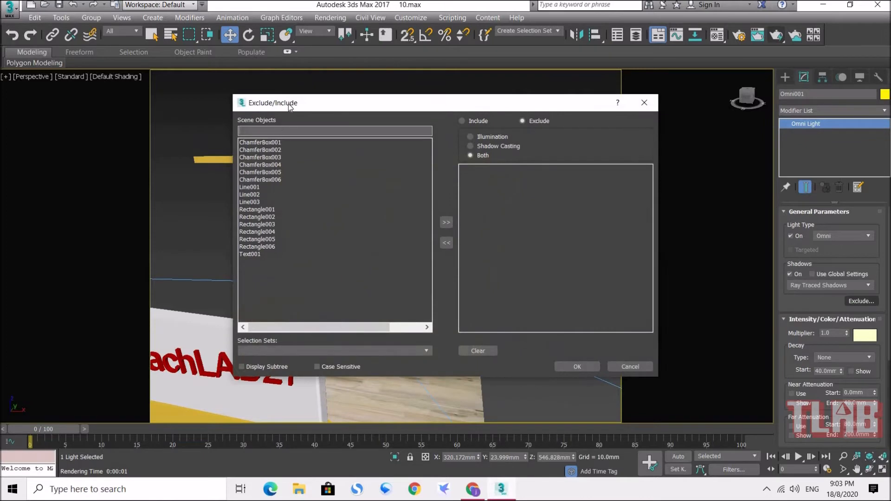
pyautogui.moveTo(290, 104); pyautogui.dragTo(268, 87)
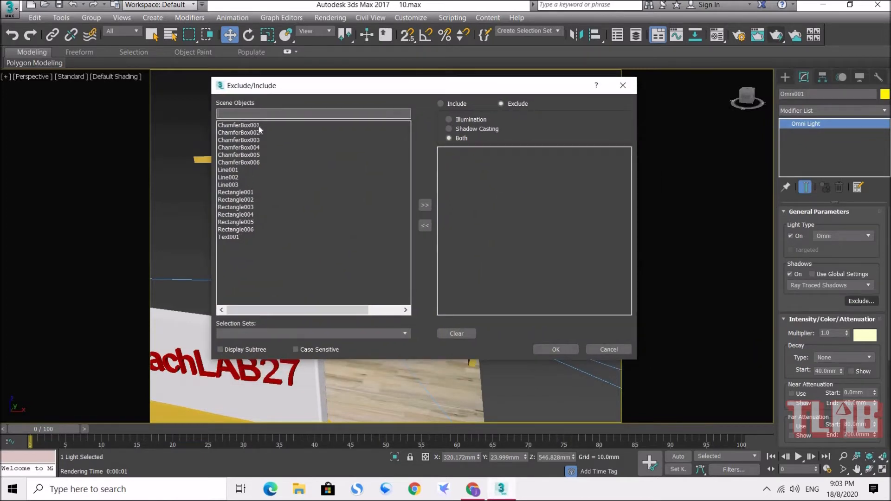
pyautogui.click(242, 164)
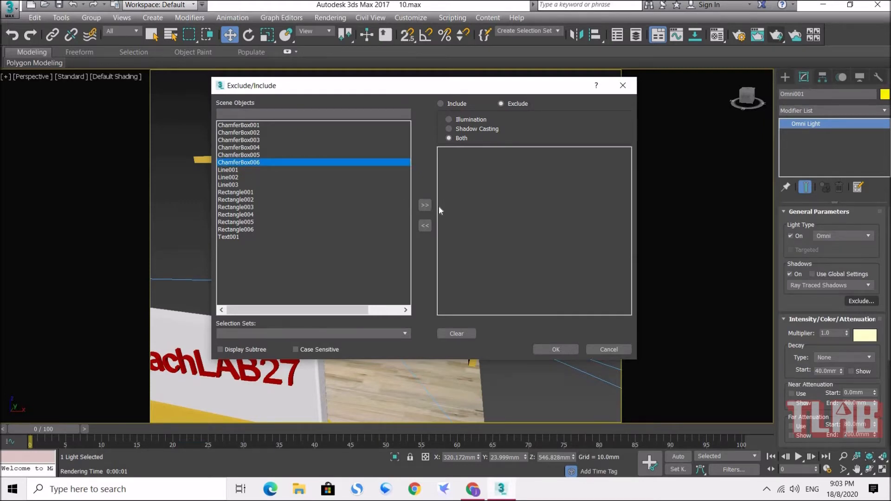
pyautogui.click(425, 206)
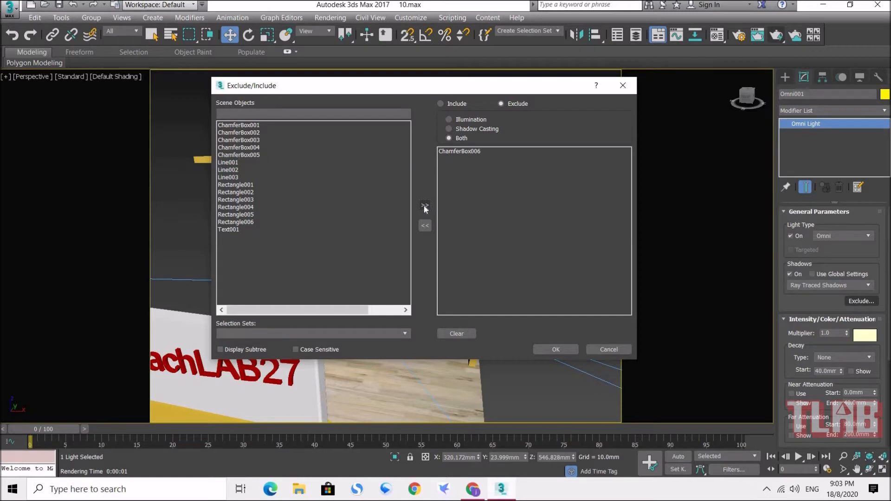
pyautogui.click(563, 350)
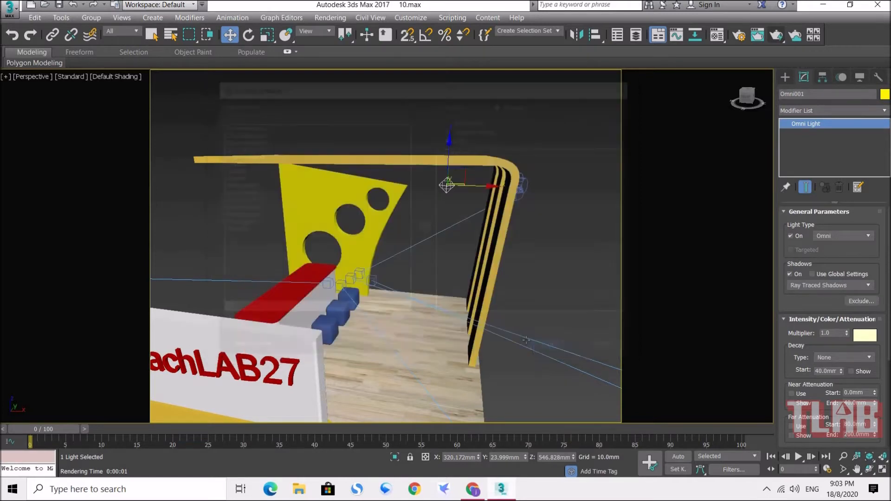
# Frame the counter and stools from a higher angle and render the perspective view to inspect the excluded stool.
pyautogui.moveTo(428, 289); pyautogui.dragTo(403, 293, button='middle')
pyautogui.scroll(2, 422, 285)
pyautogui.keyDown('alt'); pyautogui.moveTo(449, 241); pyautogui.dragTo(429, 237, button='middle'); pyautogui.keyUp('alt')
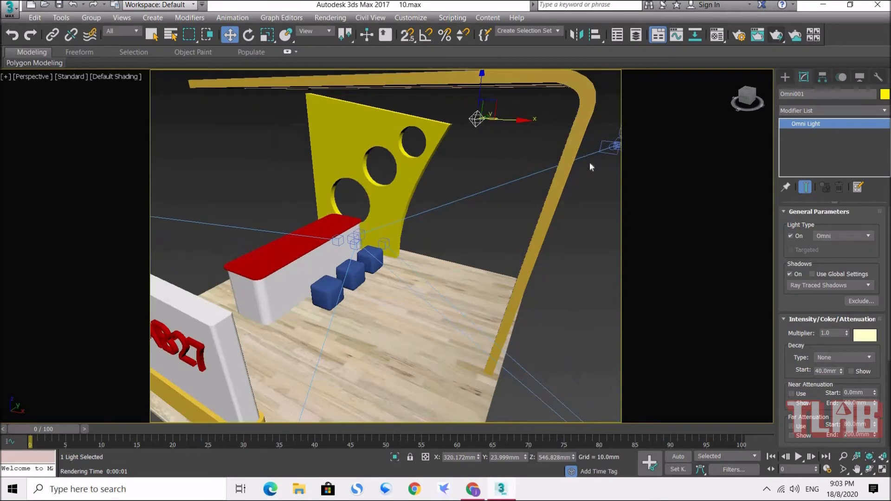
pyautogui.click(777, 36)
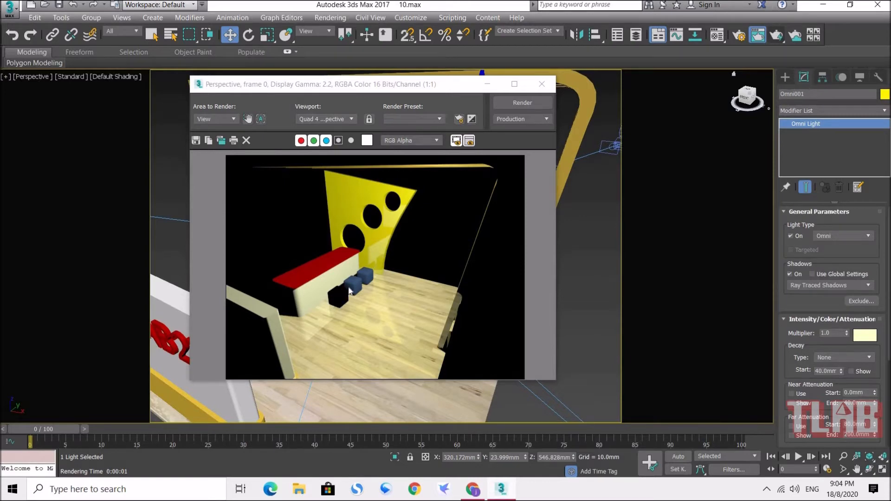
pyautogui.moveTo(416, 91); pyautogui.dragTo(497, 89)
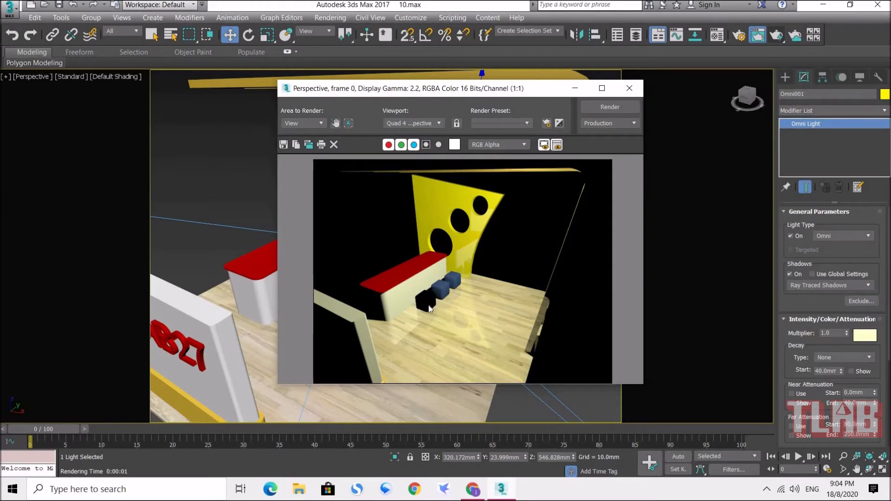
pyautogui.click(629, 88)
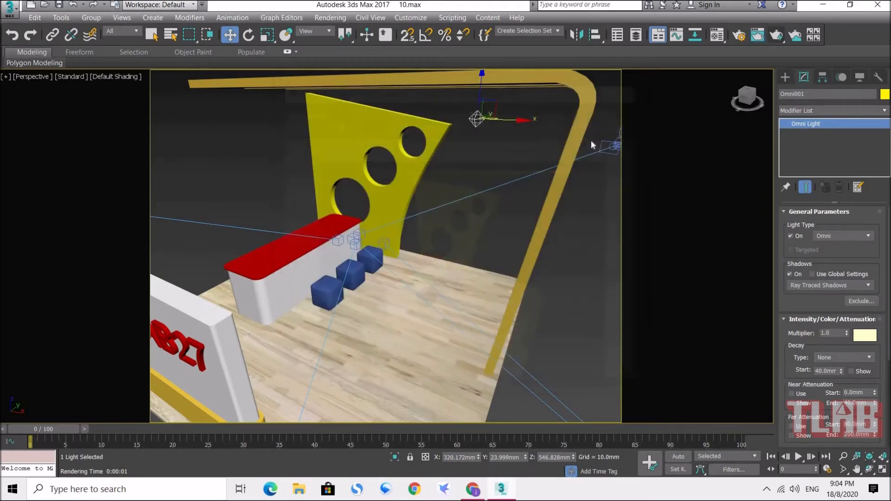
# Remove ChamferBox006 from the omni light's exclusion list and render the perspective view again to check the stool.
pyautogui.click(869, 302)
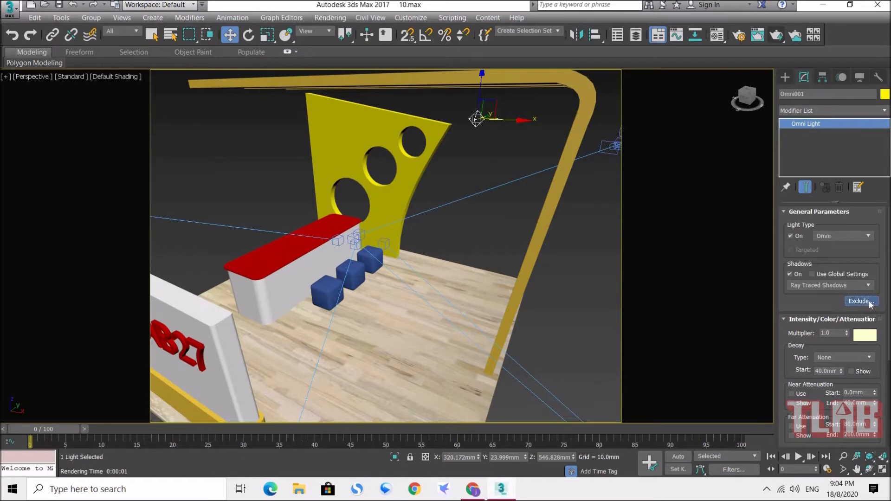
pyautogui.click(486, 168)
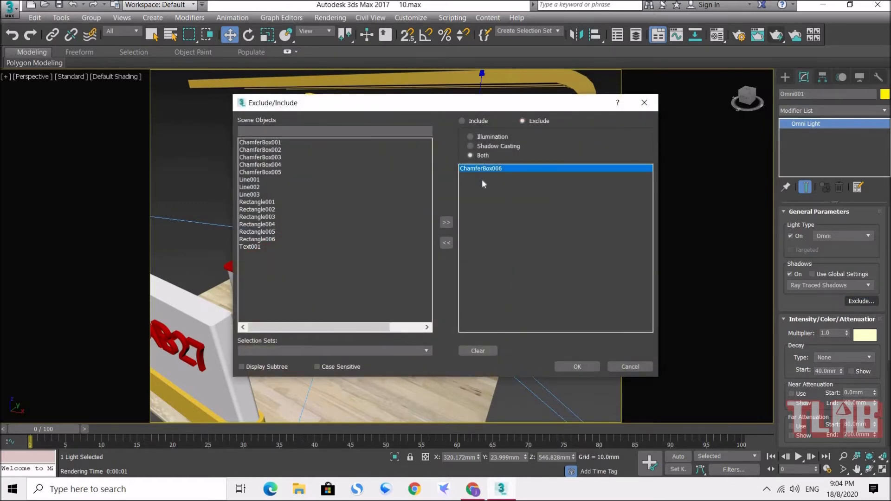
pyautogui.click(447, 243)
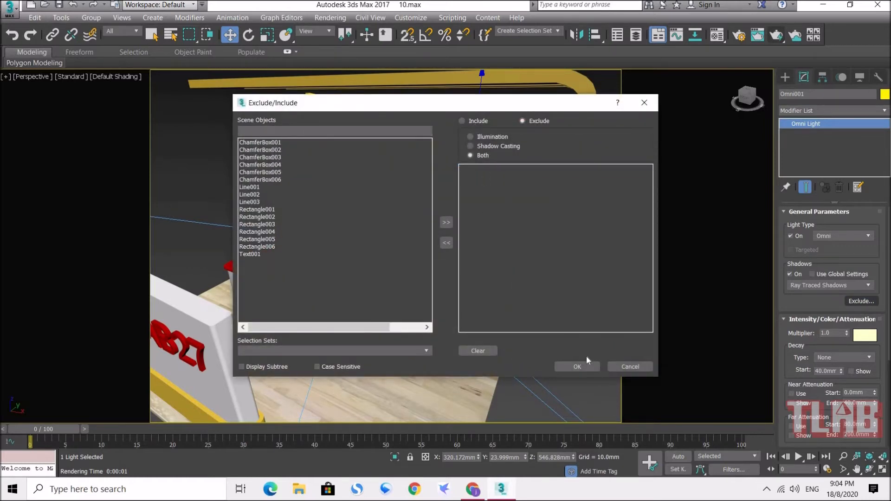
pyautogui.click(577, 367)
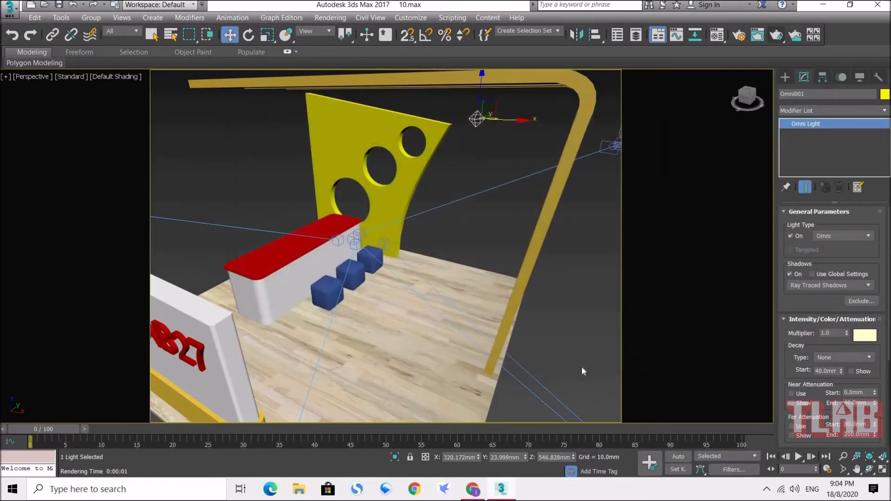
pyautogui.click(777, 35)
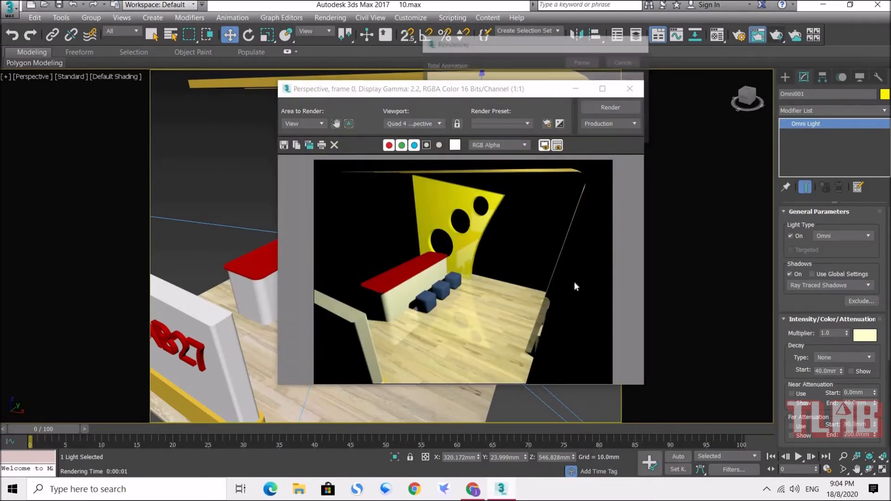
pyautogui.click(630, 89)
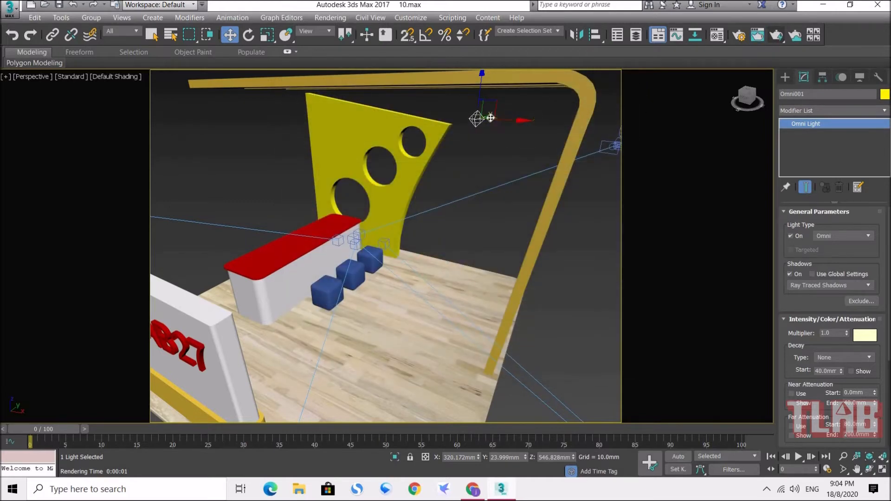
# Review the omni light's intensity multiplier and its light color in the color selector.
pyautogui.moveTo(788, 299); pyautogui.dragTo(788, 226)
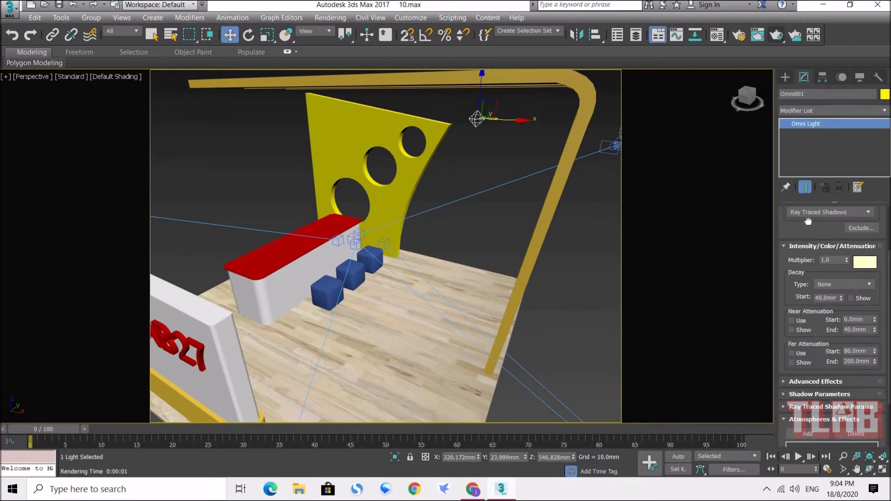
pyautogui.scroll(-1, 810, 235)
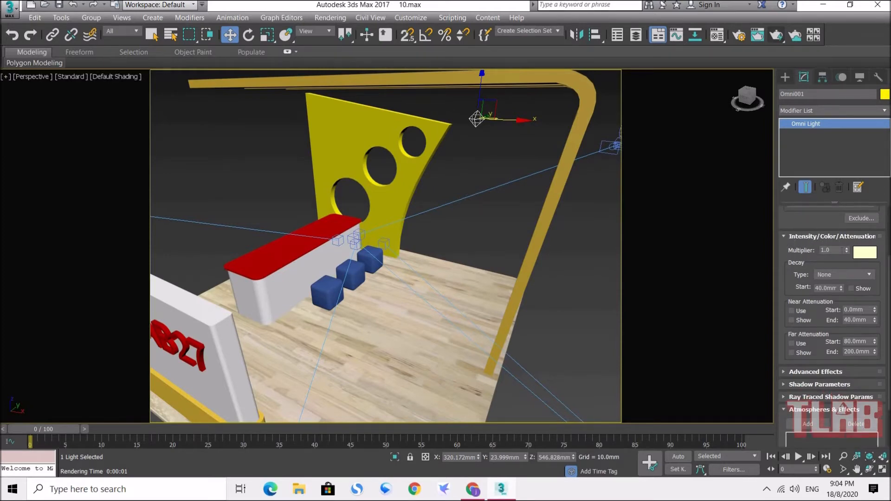
pyautogui.moveTo(835, 250); pyautogui.dragTo(797, 250)
pyautogui.click(866, 252)
pyautogui.moveTo(263, 118)
pyautogui.mouseDown()
pyautogui.moveTo(244, 75)
pyautogui.moveTo(272, 69)
pyautogui.moveTo(207, 64)
pyautogui.mouseUp()
pyautogui.click(392, 167)
# Restore the four-viewport layout and reposition the Top view around the booth.
pyautogui.click(883, 471)
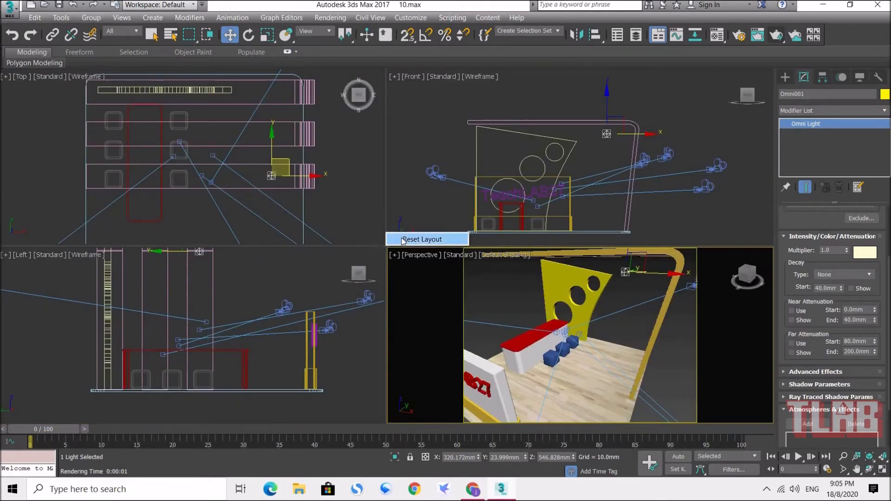
pyautogui.moveTo(288, 171)
pyautogui.mouseDown(button='middle')
pyautogui.moveTo(287, 193)
pyautogui.moveTo(285, 180)
pyautogui.mouseUp(button='middle')
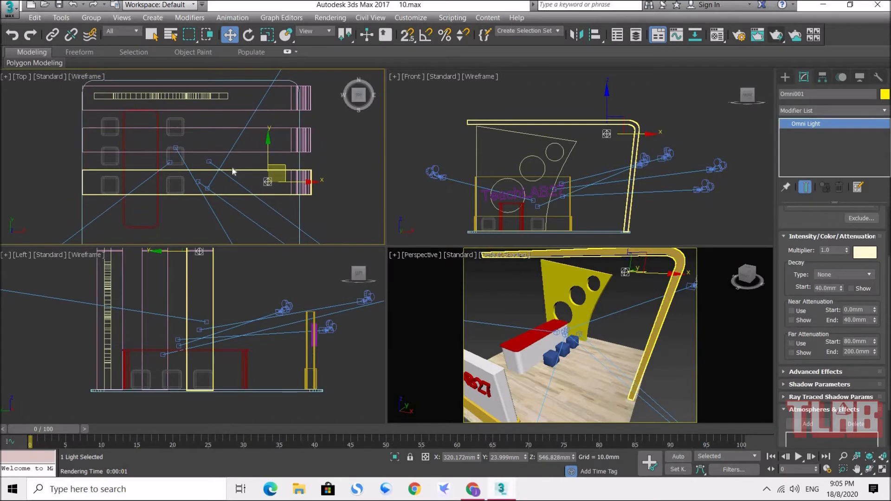
pyautogui.moveTo(219, 163); pyautogui.dragTo(227, 178, button='middle')
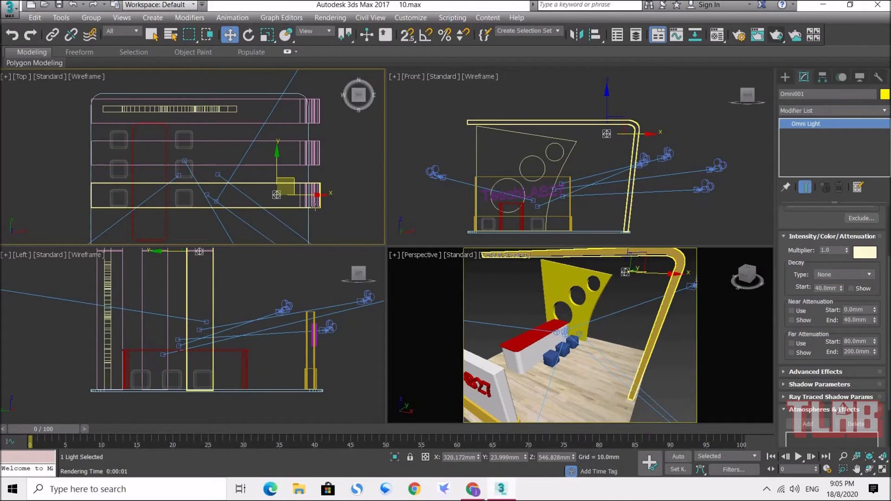
# Try cloning the omni light as a single instance along X in the Top view, and undo the clone.
pyautogui.moveTo(315, 196); pyautogui.dragTo(249, 194)
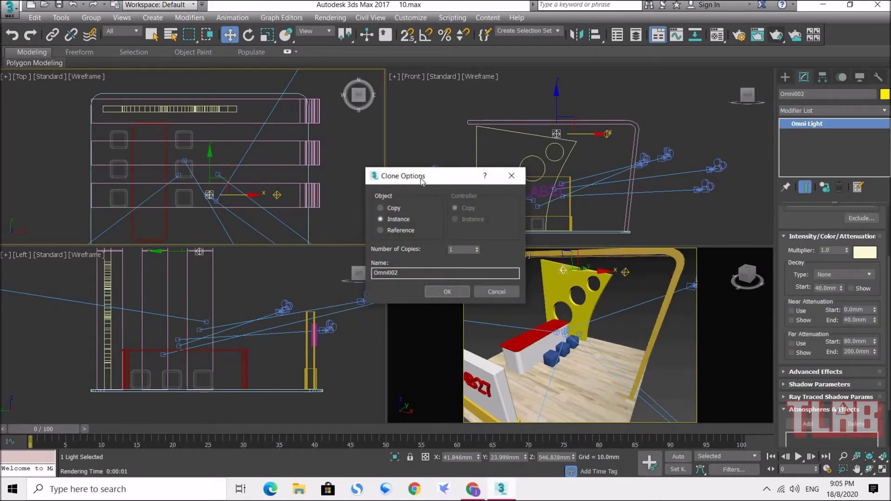
pyautogui.moveTo(432, 172); pyautogui.dragTo(382, 70)
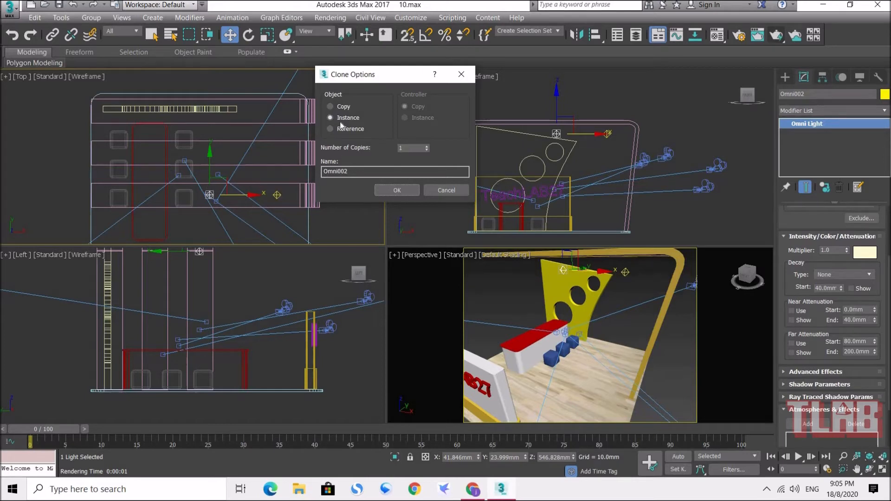
pyautogui.click(397, 192)
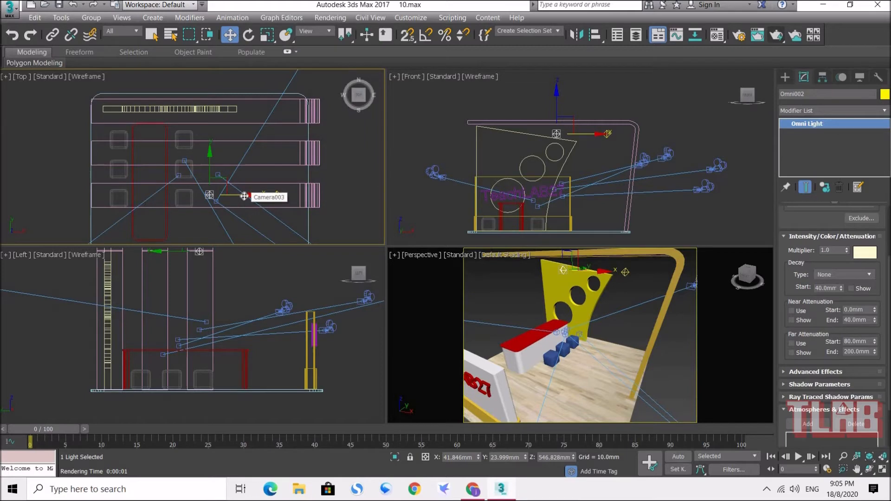
pyautogui.hotkey('ctrl', 'z')
# Clone the omni light as two instances along X in the Top view, and instance that row of three twice along Y.
pyautogui.keyDown('shift'); pyautogui.moveTo(308, 199); pyautogui.dragTo(245, 192); pyautogui.keyUp('shift')
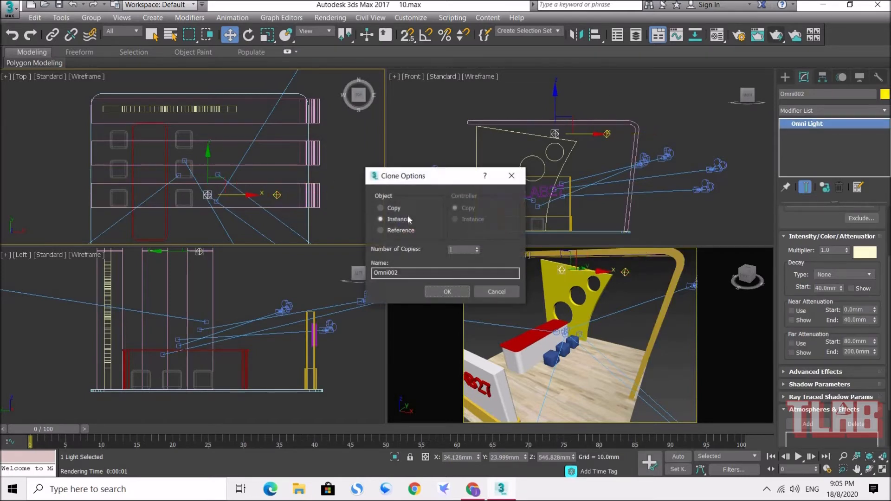
pyautogui.click(447, 291)
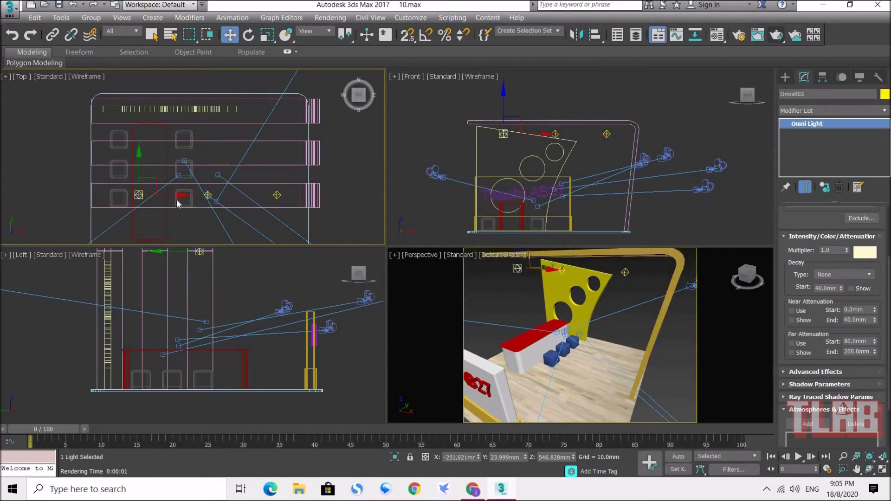
pyautogui.keyDown('ctrl'); pyautogui.click(207, 195); pyautogui.keyUp('ctrl')
pyautogui.keyDown('ctrl'); pyautogui.click(277, 195); pyautogui.keyUp('ctrl')
pyautogui.keyDown('shift'); pyautogui.moveTo(209, 162); pyautogui.dragTo(219, 122); pyautogui.keyUp('shift')
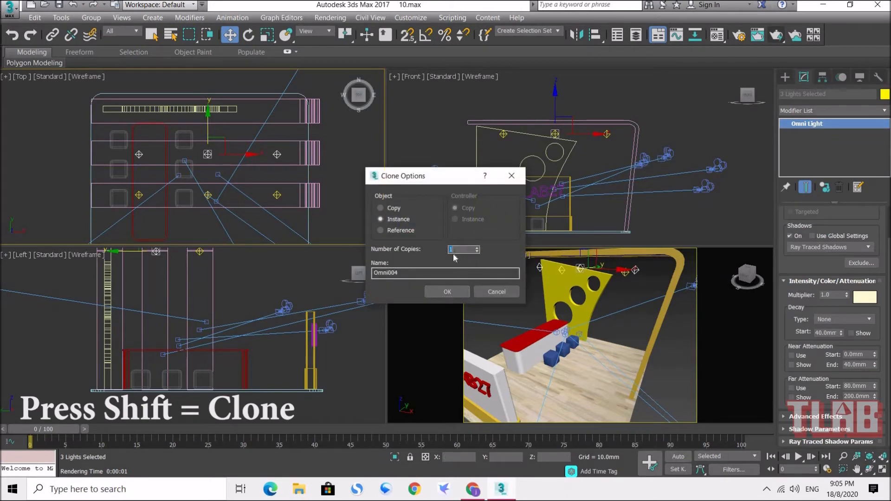
pyautogui.click(452, 291)
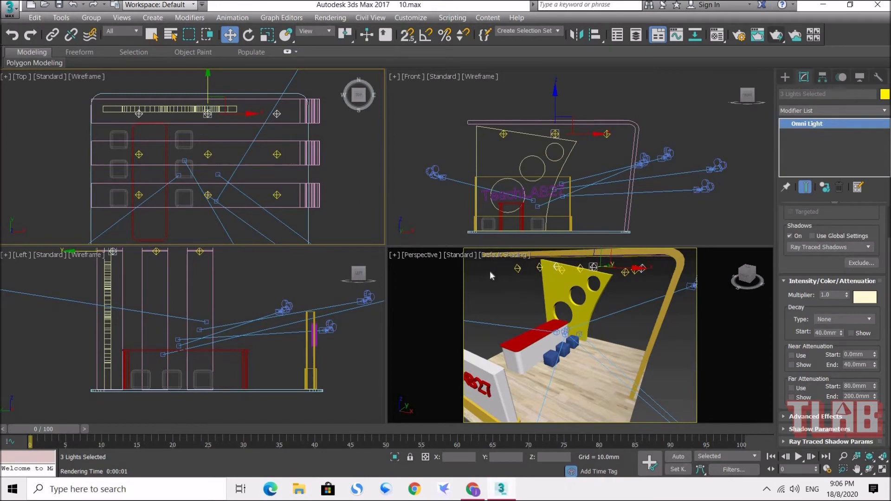
# Deselect the lights and view the last rendered frame of the perspective view, moving its window clear of the Perspective viewport.
pyautogui.click(495, 285)
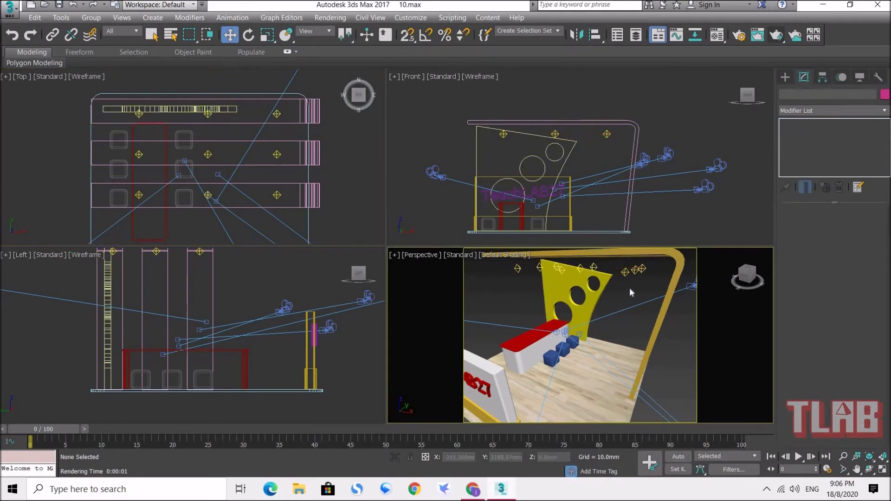
pyautogui.click(758, 37)
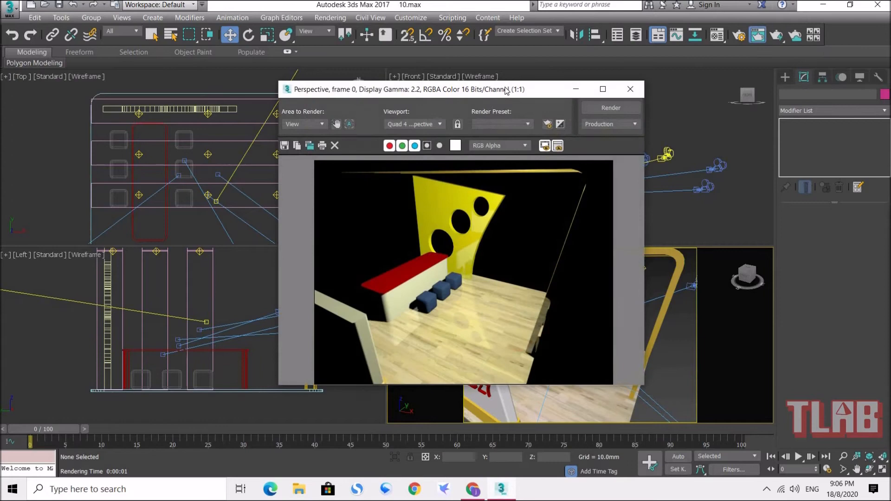
pyautogui.moveTo(368, 60); pyautogui.dragTo(316, 61)
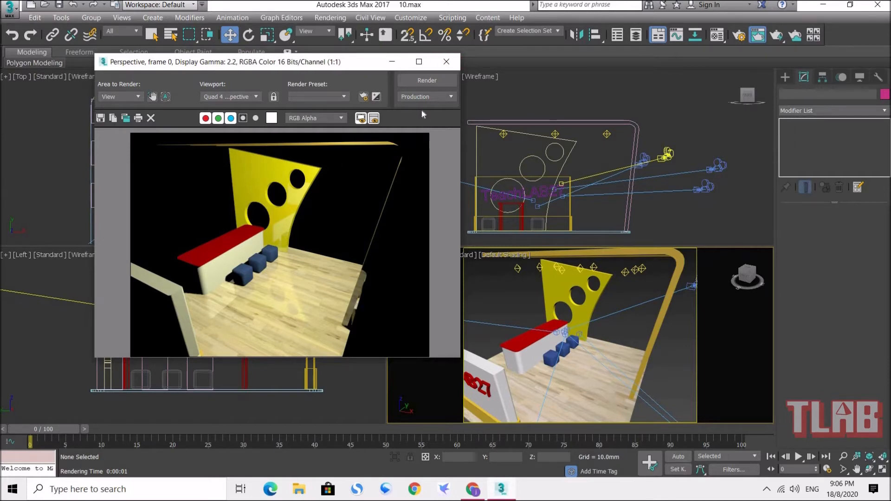
pyautogui.click(447, 62)
# Select the original omni light to check its intensity multiplier, and look at the last rendered frame again.
pyautogui.click(607, 134)
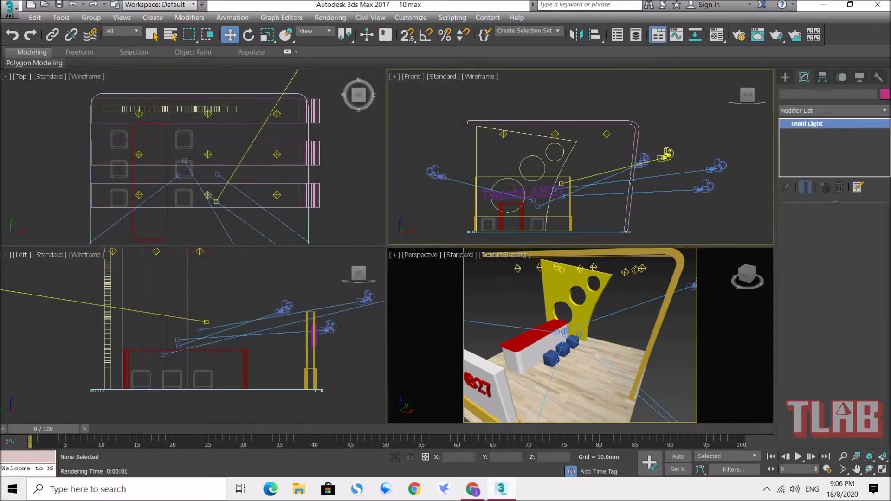
pyautogui.moveTo(839, 333); pyautogui.dragTo(768, 338)
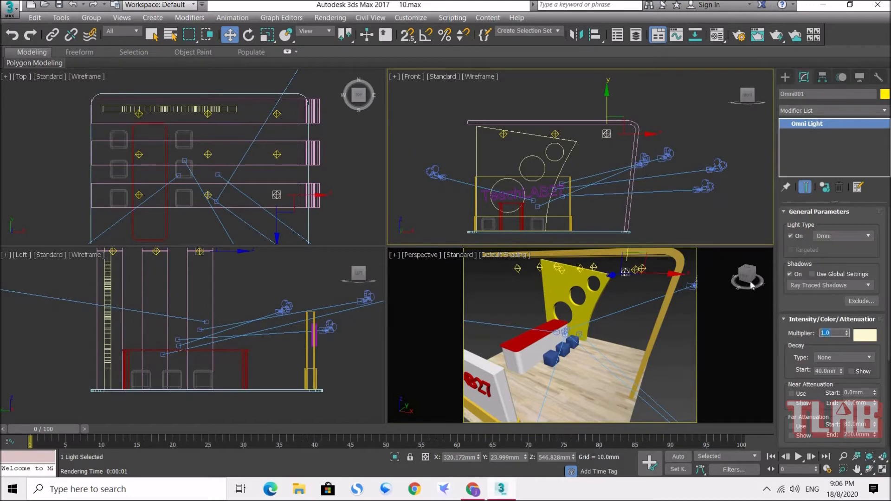
pyautogui.click(757, 37)
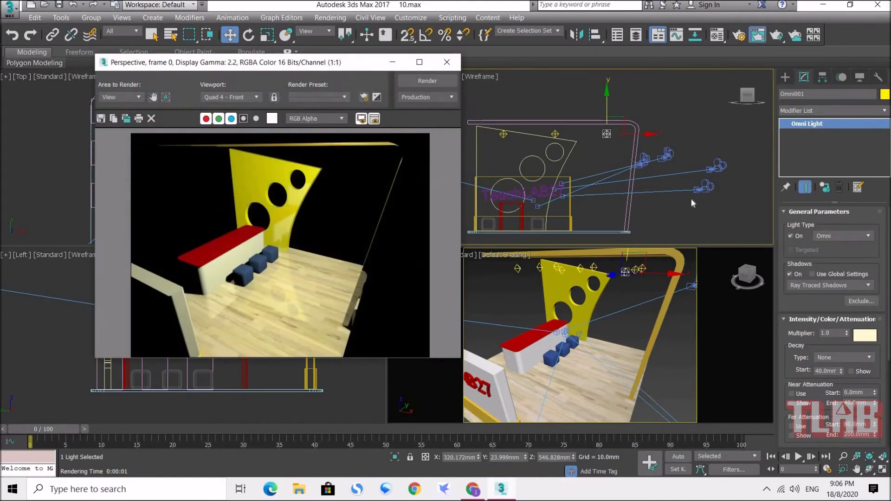
pyautogui.click(447, 63)
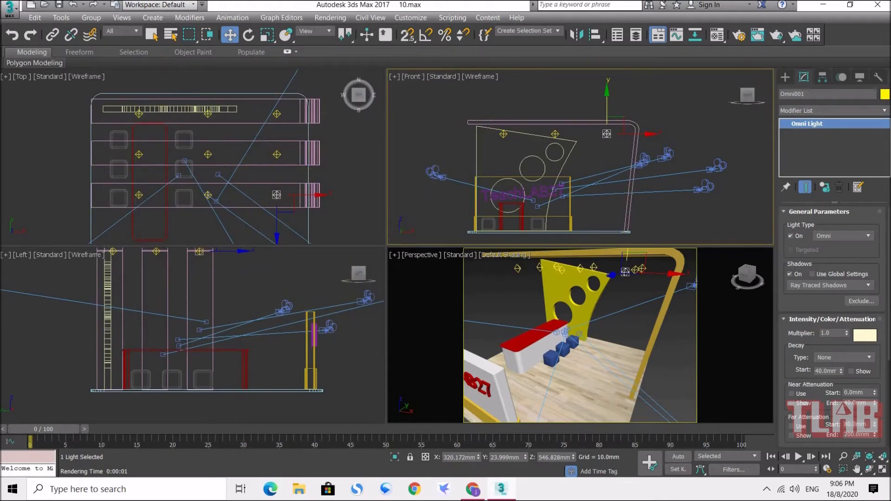
# Render the perspective view to check the booth's brightness with the full grid of cloned omni lights.
pyautogui.doubleClick(834, 333)
pyautogui.moveTo(633, 302); pyautogui.dragTo(635, 290, button='middle')
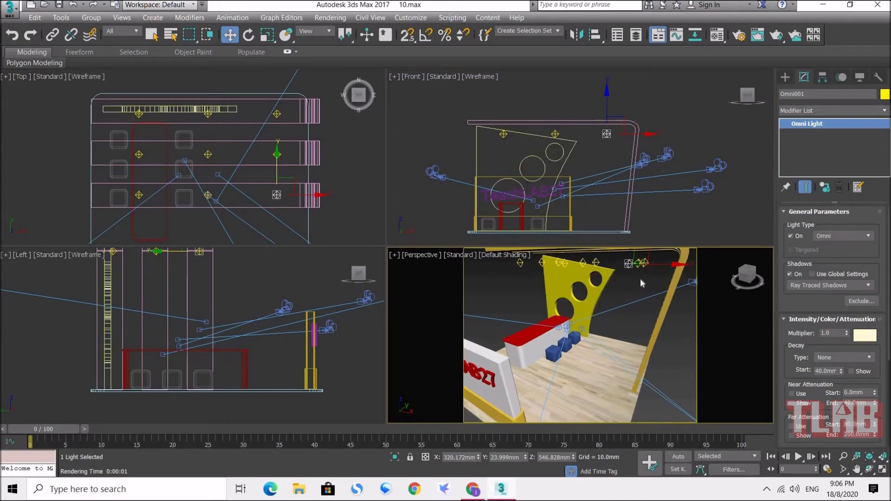
pyautogui.click(776, 35)
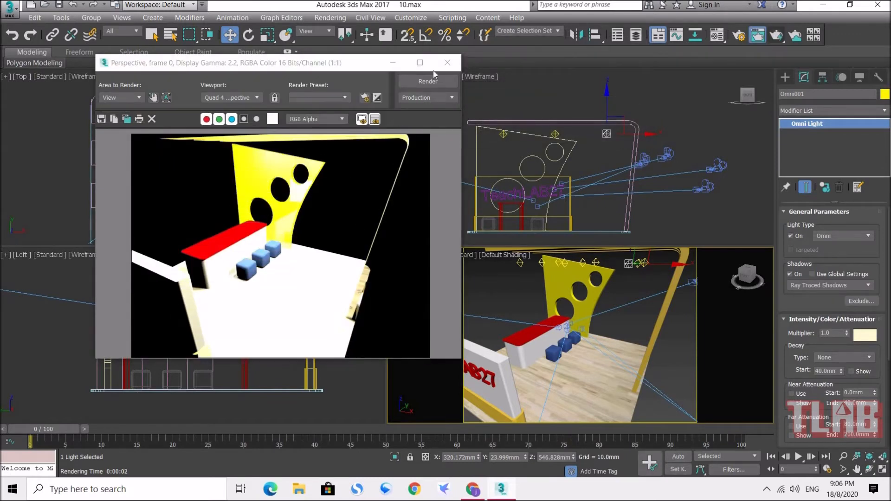
pyautogui.click(447, 62)
# Set the original omni light's intensity multiplier to 0.15 and render the perspective view.
pyautogui.click(276, 197)
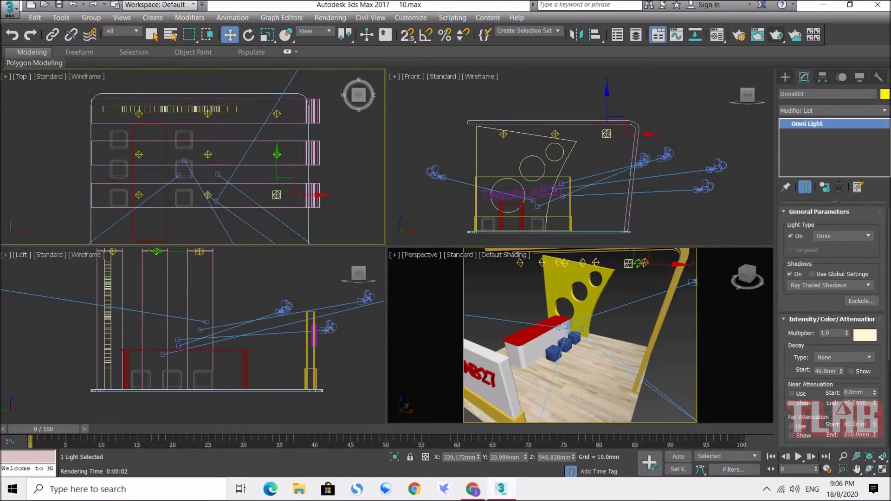
pyautogui.doubleClick(833, 333)
pyautogui.write('.15')
pyautogui.click(627, 285)
pyautogui.click(776, 35)
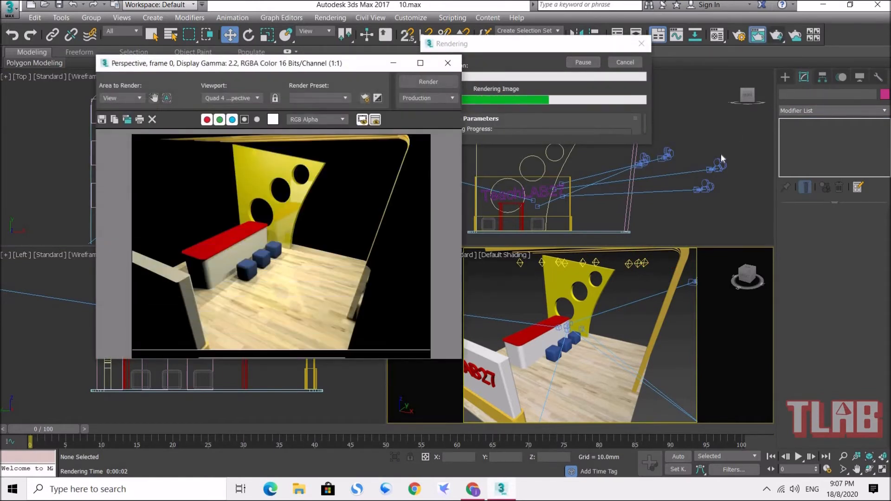
pyautogui.click(450, 69)
# Inspect the booth and its render, and select several omni lights in the perspective view to compare their multipliers.
pyautogui.keyDown('alt'); pyautogui.moveTo(599, 311); pyautogui.dragTo(669, 199, button='middle'); pyautogui.keyUp('alt')
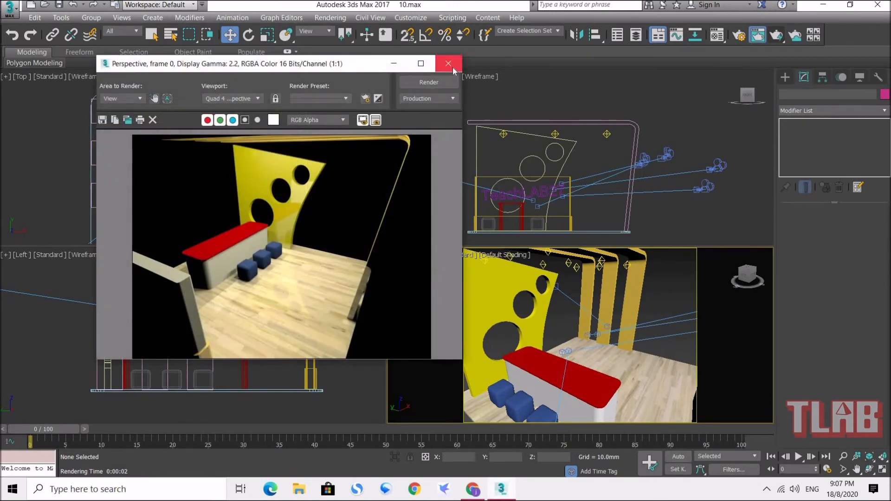
pyautogui.click(449, 65)
pyautogui.keyDown('alt'); pyautogui.moveTo(652, 332); pyautogui.dragTo(600, 295, button='middle'); pyautogui.keyUp('alt')
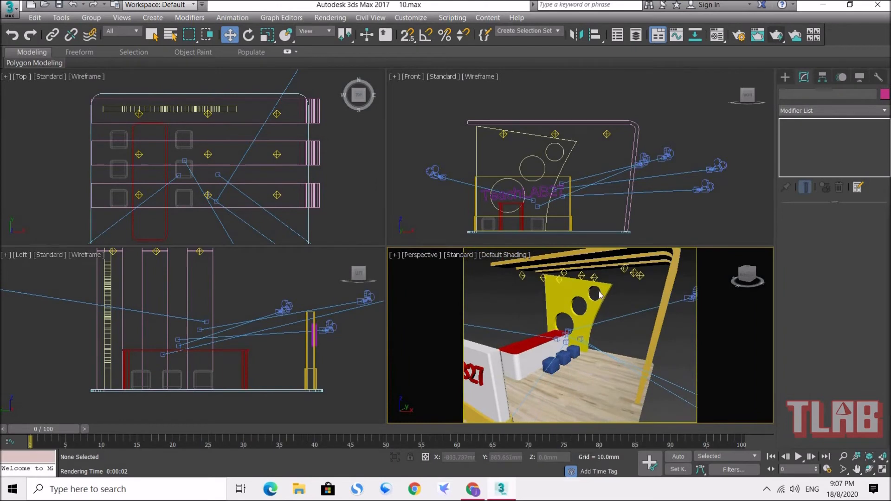
pyautogui.click(623, 269)
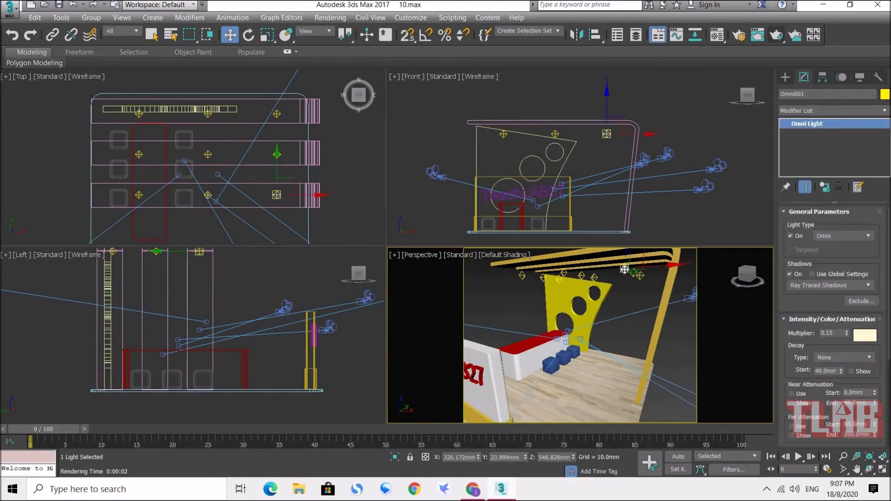
pyautogui.click(594, 278)
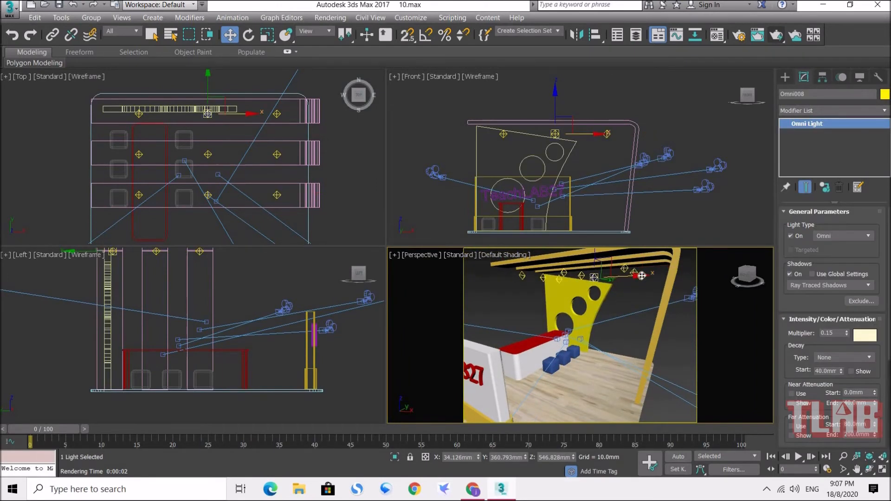
pyautogui.click(640, 288)
pyautogui.click(637, 277)
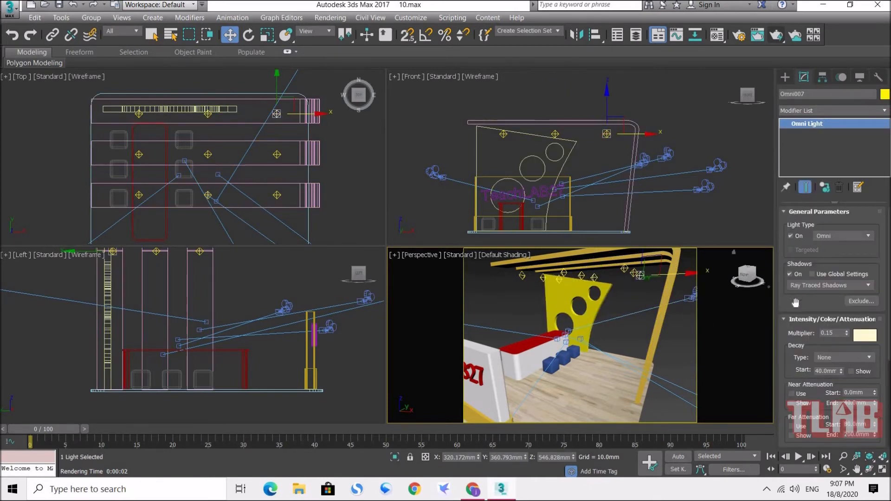
# Change the light color of the selected omni light to pure red.
pyautogui.scroll(-2, 803, 253)
pyautogui.scroll(-3, 802, 253)
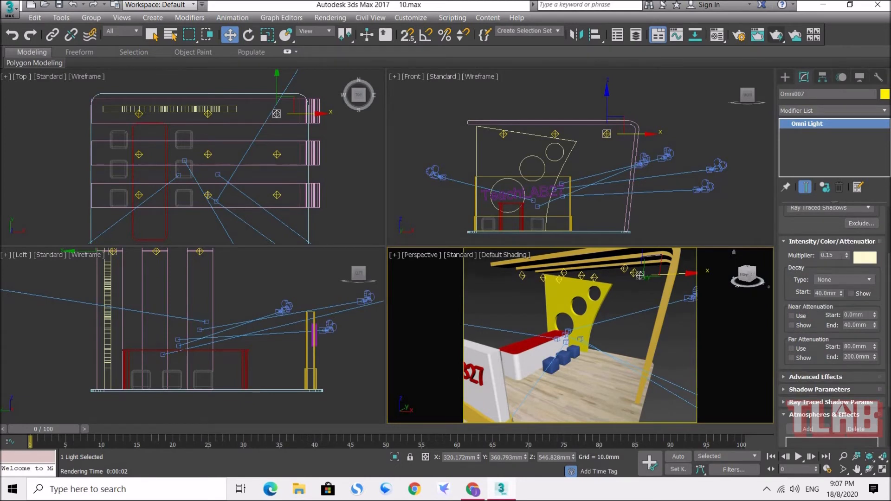
pyautogui.doubleClick(827, 256)
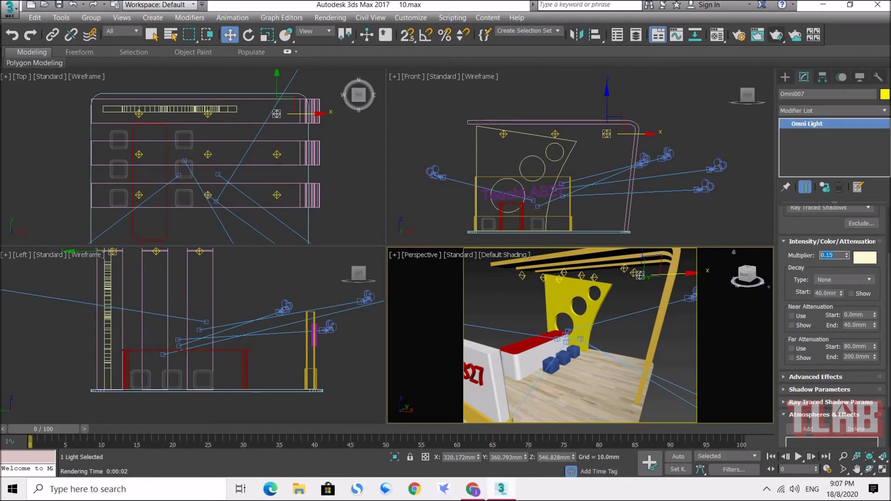
pyautogui.click(864, 258)
pyautogui.moveTo(206, 65); pyautogui.dragTo(285, 65)
pyautogui.moveTo(297, 122); pyautogui.dragTo(296, 67)
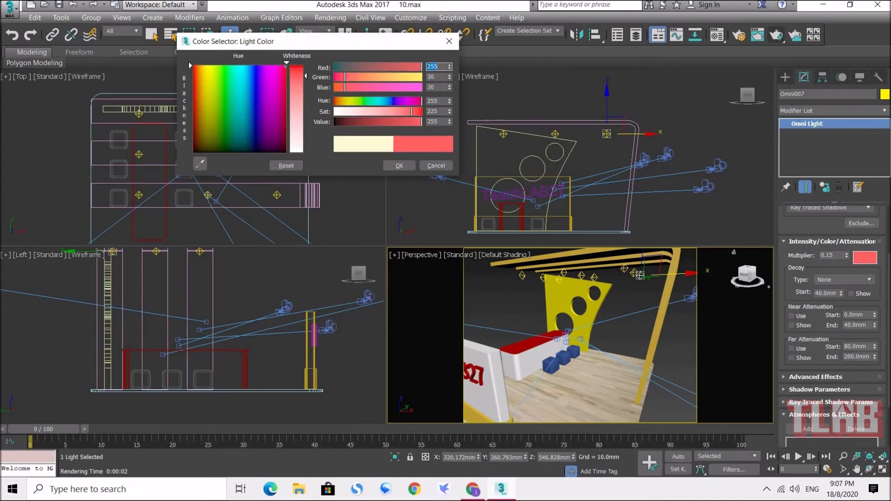
pyautogui.click(399, 165)
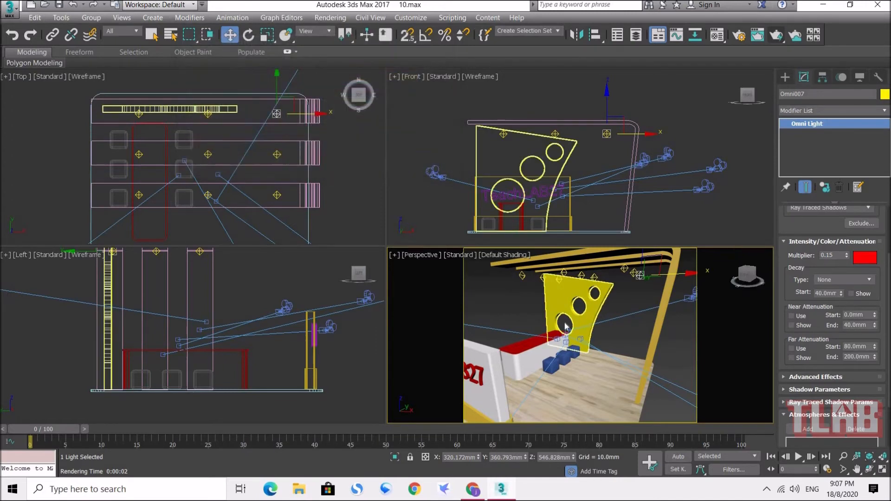
# Maximize the Perspective viewport on the booth interior and select several instanced omni lights to check their light color.
pyautogui.moveTo(575, 344)
pyautogui.keyDown('alt'); pyautogui.mouseDown(button='middle')
pyautogui.moveTo(592, 339)
pyautogui.moveTo(585, 332)
pyautogui.mouseUp(button='middle'); pyautogui.keyUp('alt')
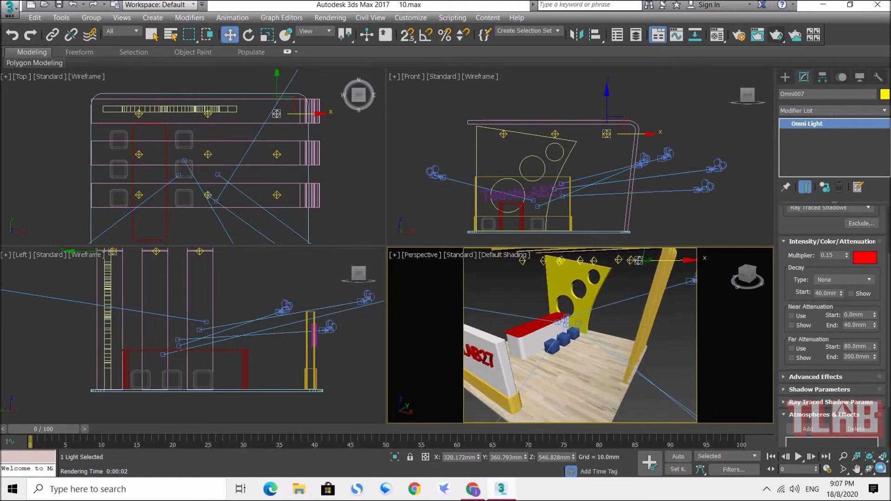
pyautogui.click(884, 473)
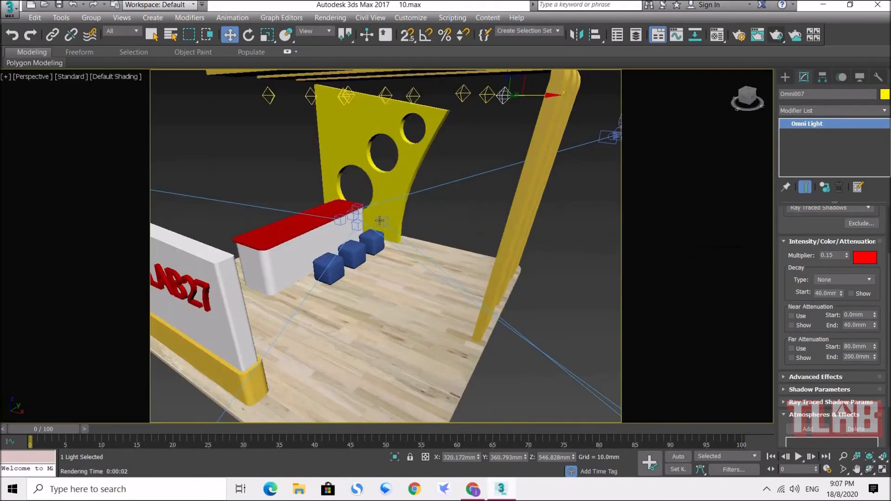
pyautogui.scroll(5, 405, 234)
pyautogui.keyDown('alt'); pyautogui.moveTo(404, 233); pyautogui.dragTo(404, 225, button='middle'); pyautogui.keyUp('alt')
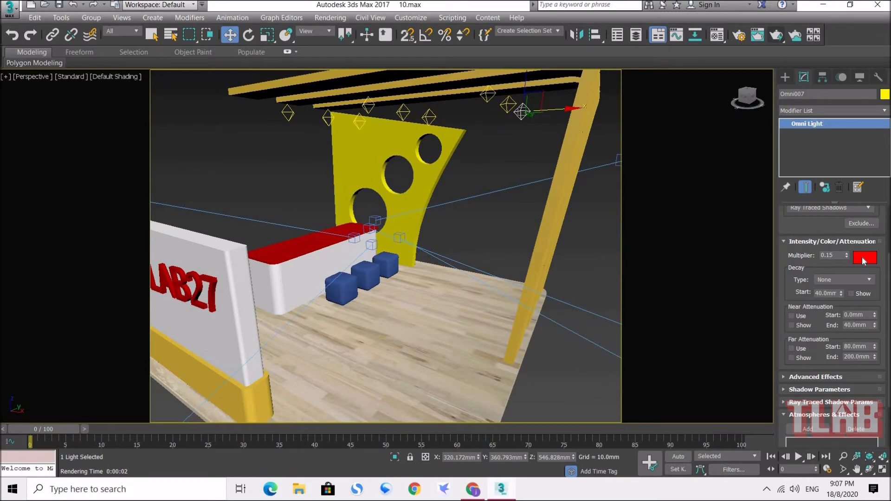
pyautogui.click(288, 114)
pyautogui.click(369, 105)
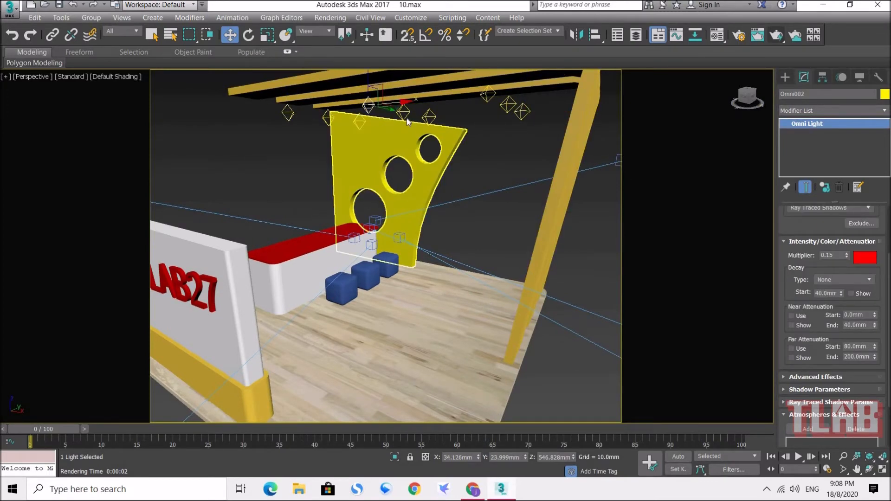
pyautogui.click(403, 112)
pyautogui.click(428, 116)
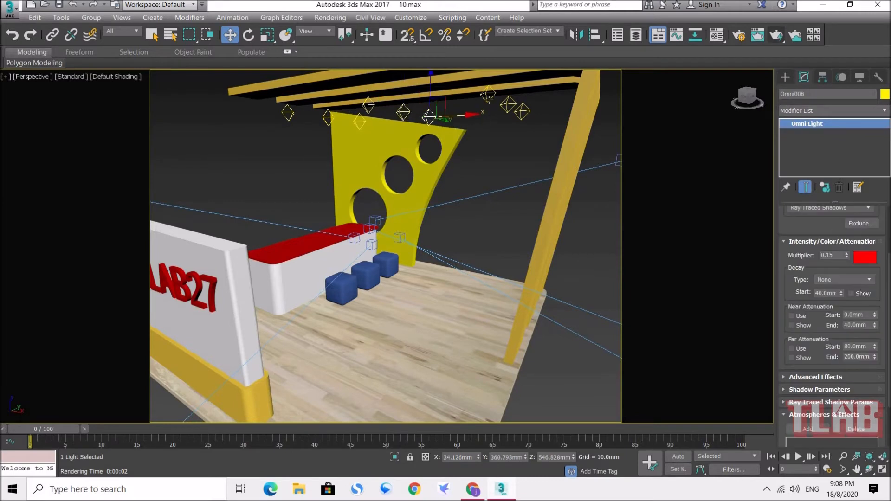
# Deselect the lights and render the perspective view to check the effect of the red light color.
pyautogui.click(491, 157)
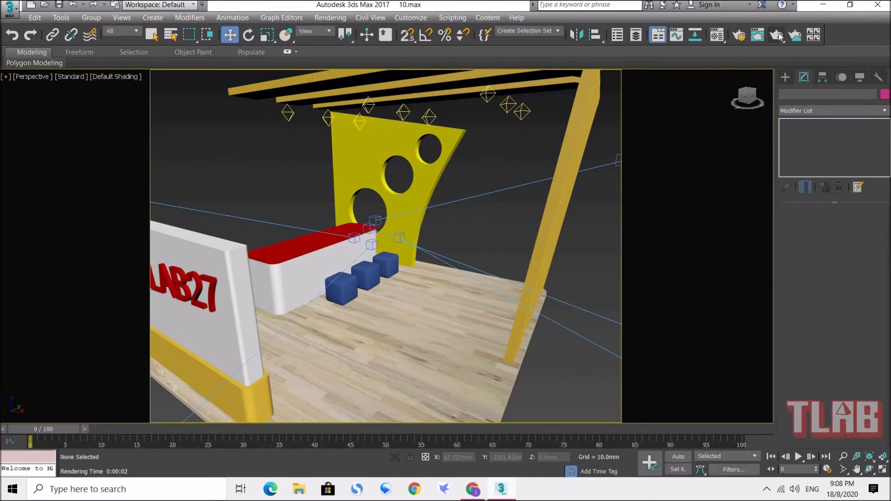
pyautogui.click(778, 36)
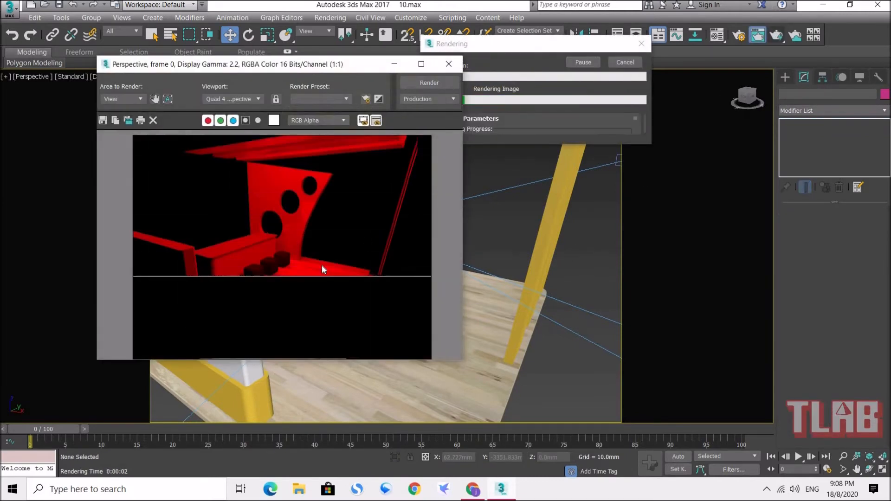
pyautogui.click(448, 64)
# Change the instanced omni light's color from red to a pale warm yellow and render the perspective view again.
pyautogui.click(519, 128)
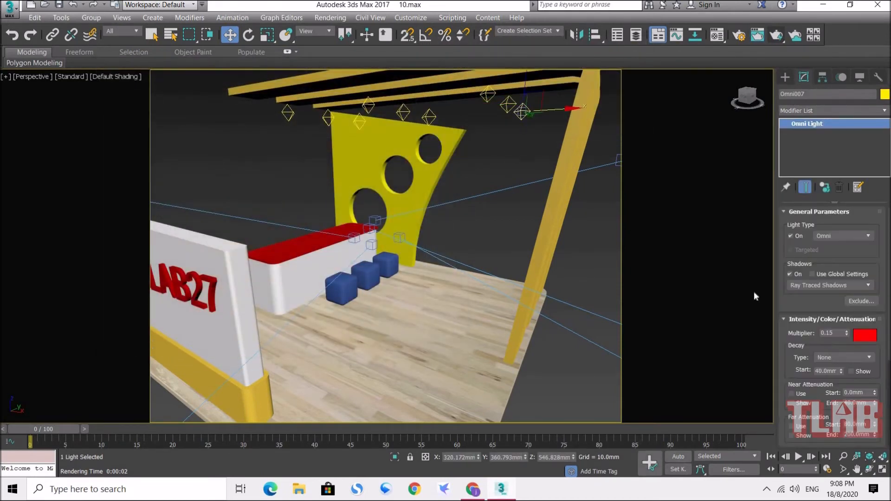
pyautogui.click(864, 335)
pyautogui.moveTo(298, 130); pyautogui.dragTo(298, 142)
pyautogui.moveTo(200, 65); pyautogui.dragTo(207, 65)
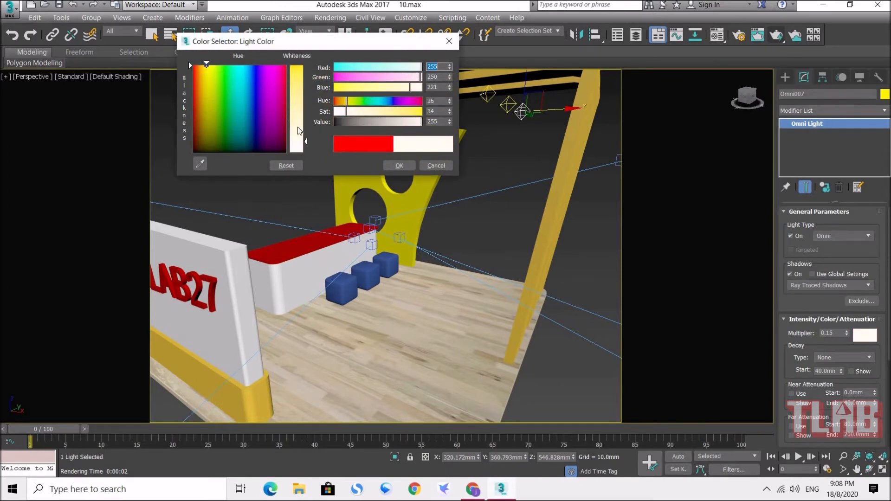
pyautogui.moveTo(304, 129); pyautogui.dragTo(306, 121)
pyautogui.click(399, 166)
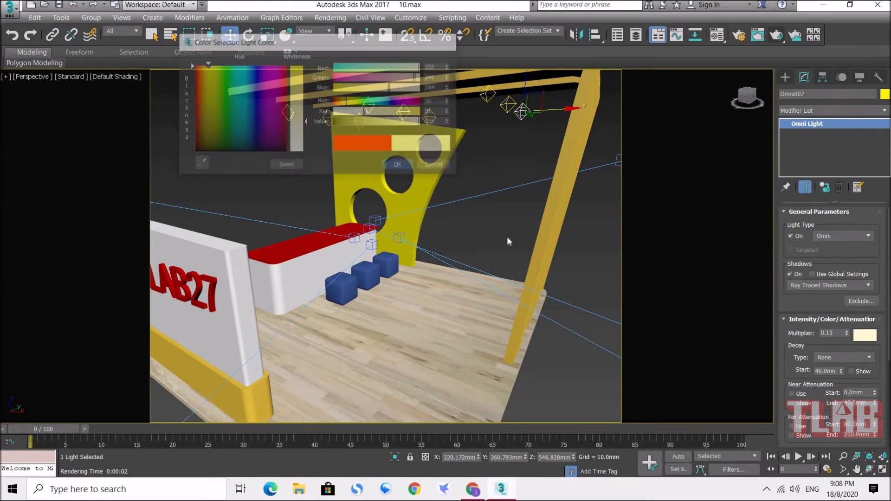
pyautogui.click(776, 36)
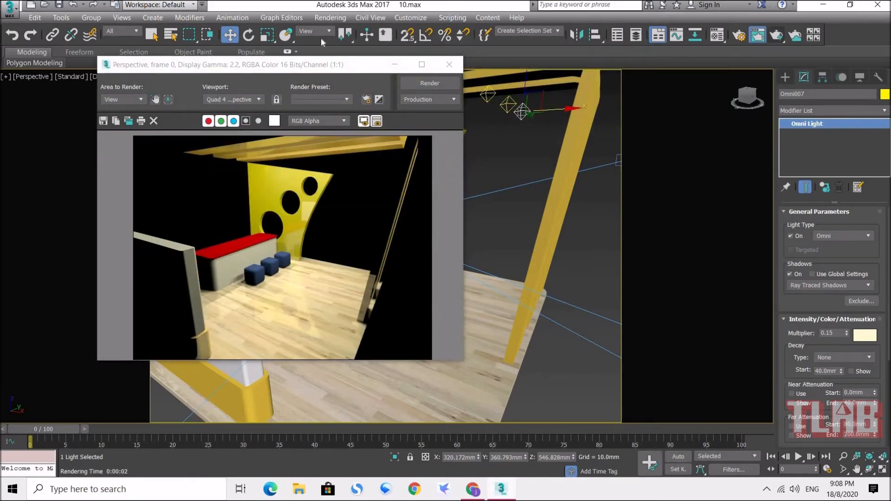
# Close the render window and examine the omni light's attenuation and shadow parameters.
pyautogui.moveTo(321, 65); pyautogui.dragTo(290, 33)
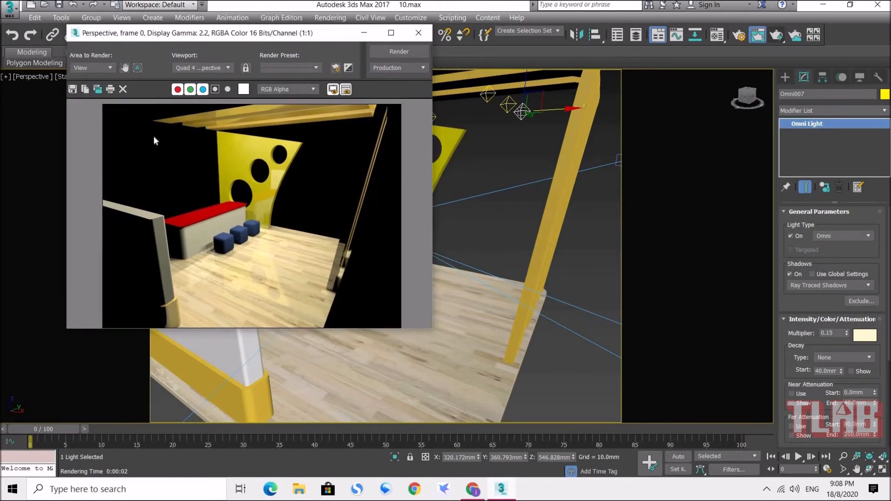
pyautogui.click(418, 33)
pyautogui.moveTo(794, 281); pyautogui.dragTo(794, 273)
pyautogui.scroll(-5, 795, 272)
pyautogui.scroll(-1, 786, 303)
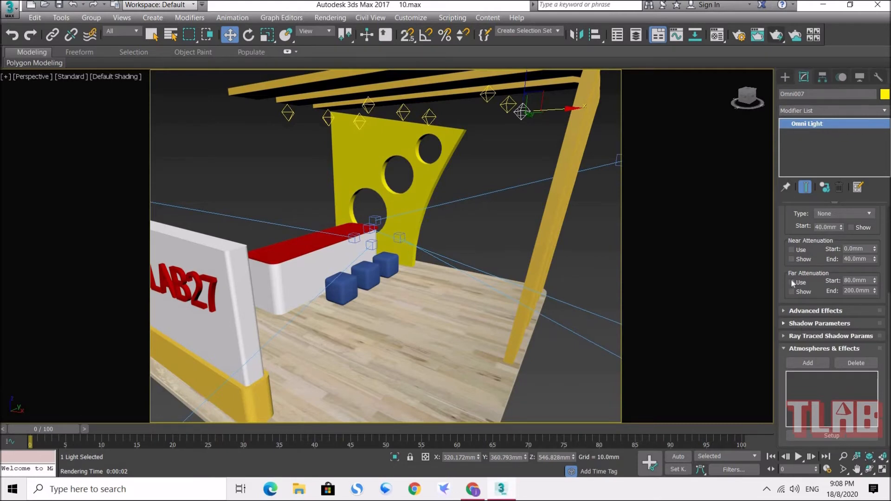
pyautogui.click(799, 324)
pyautogui.moveTo(780, 291); pyautogui.dragTo(778, 215)
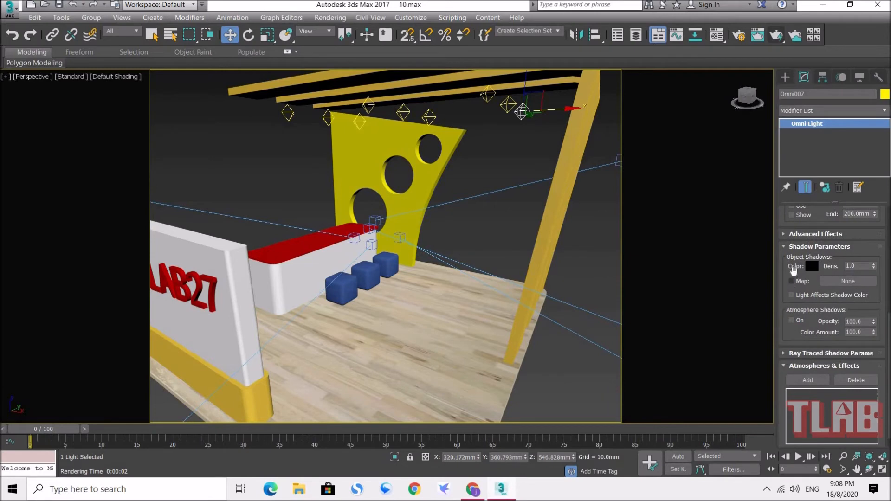
pyautogui.scroll(5, 789, 260)
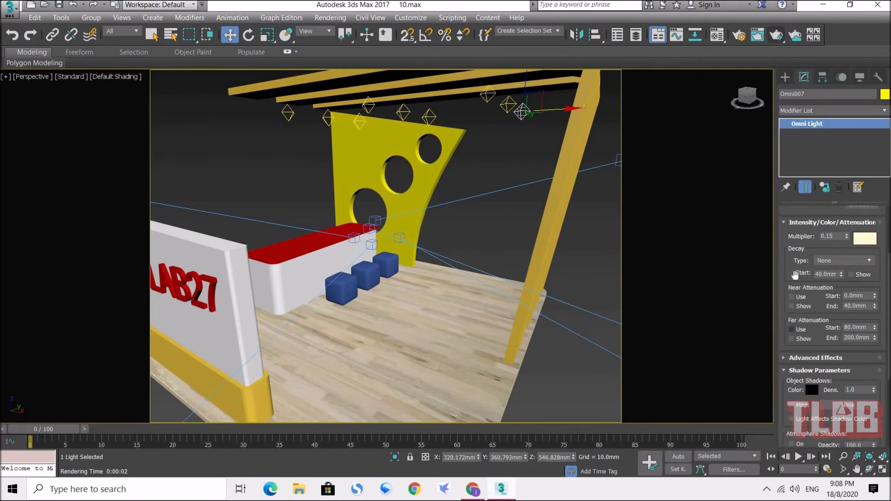
pyautogui.moveTo(782, 284); pyautogui.dragTo(782, 226)
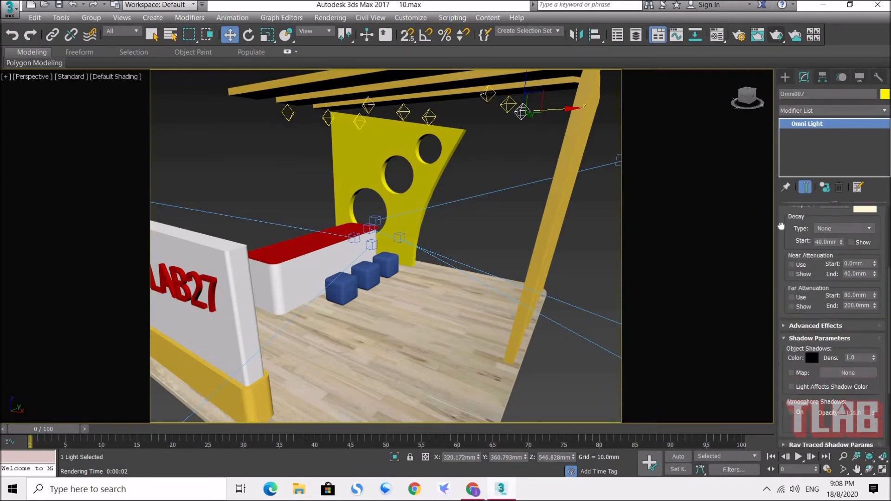
pyautogui.scroll(-3, 782, 228)
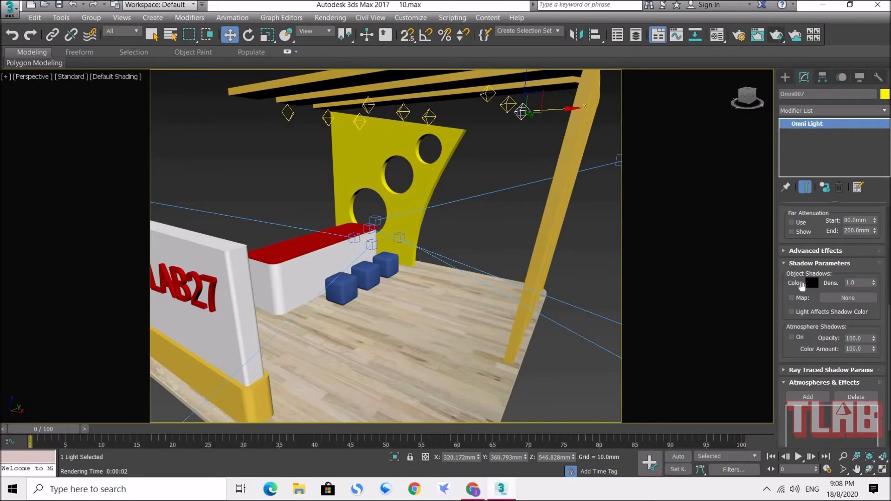
# Change the omni light's shadow color to magenta and render the perspective view to check the effect.
pyautogui.click(812, 283)
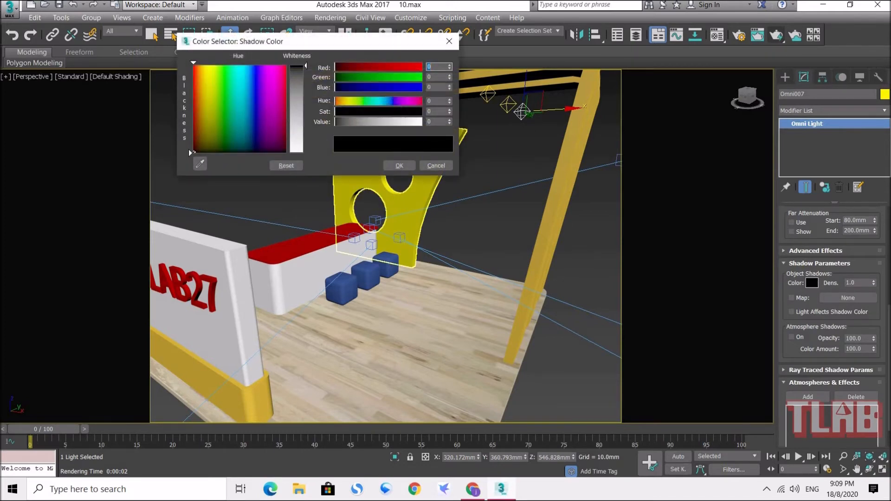
pyautogui.click(273, 65)
pyautogui.click(397, 166)
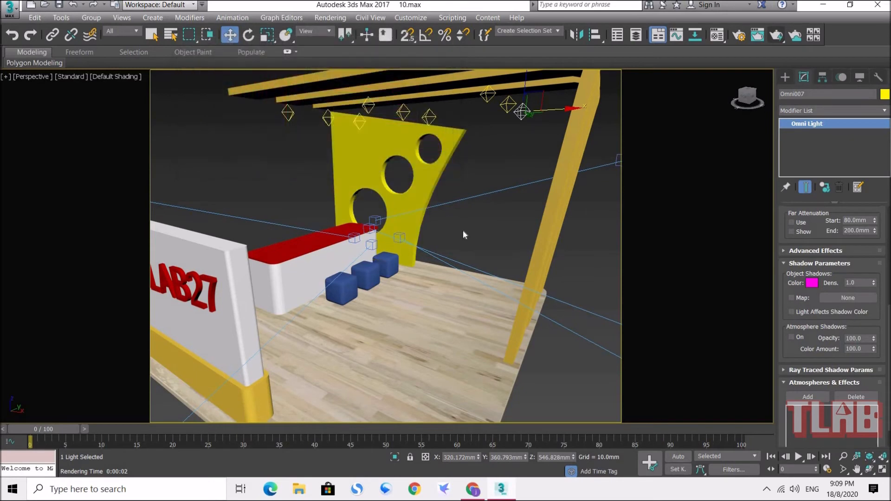
pyautogui.click(776, 35)
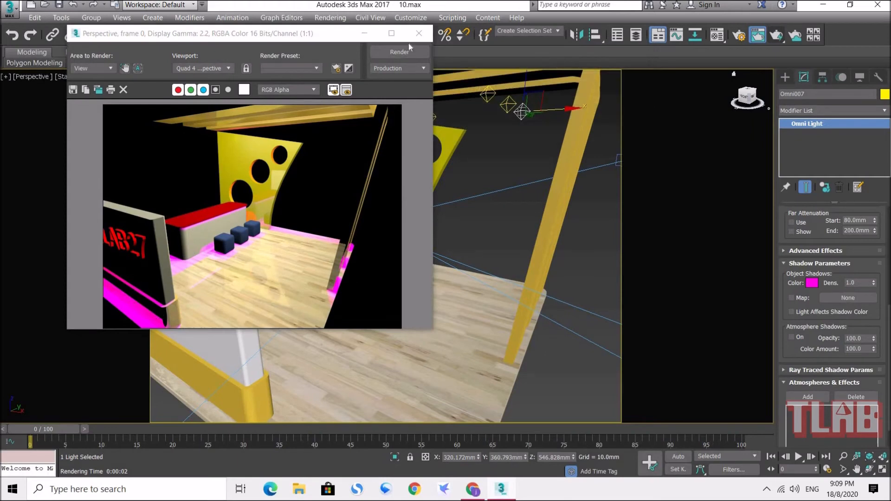
pyautogui.click(419, 33)
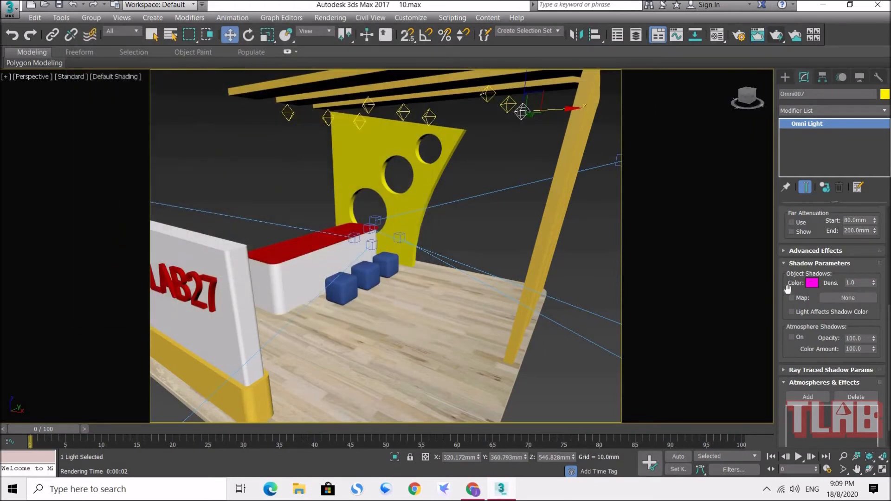
# Return the omni light's shadow color to black and review its shadow and intensity settings.
pyautogui.click(812, 282)
pyautogui.moveTo(223, 123); pyautogui.dragTo(374, 164)
pyautogui.click(396, 166)
pyautogui.moveTo(789, 213); pyautogui.dragTo(796, 378)
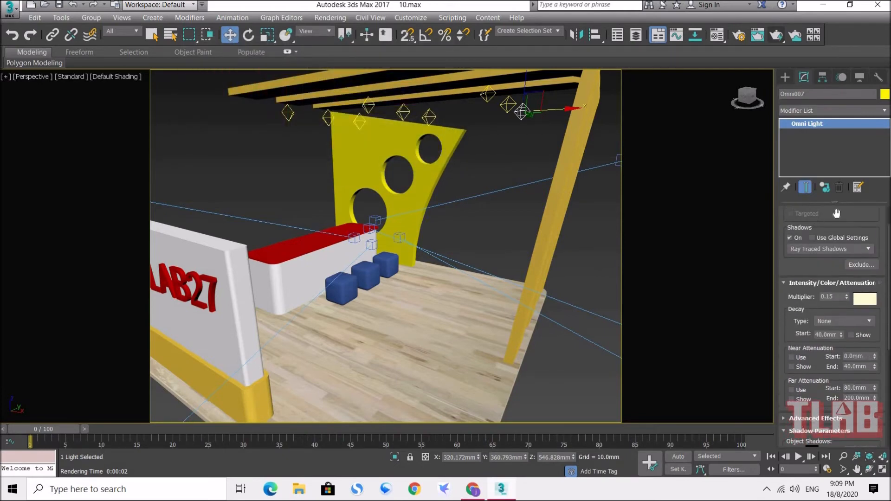
pyautogui.scroll(2, 822, 276)
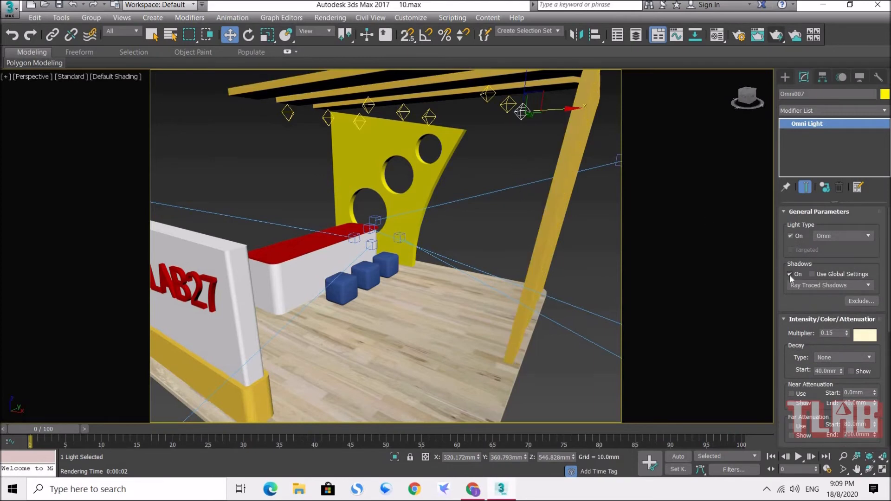
pyautogui.scroll(-3, 810, 273)
pyautogui.doubleClick(831, 272)
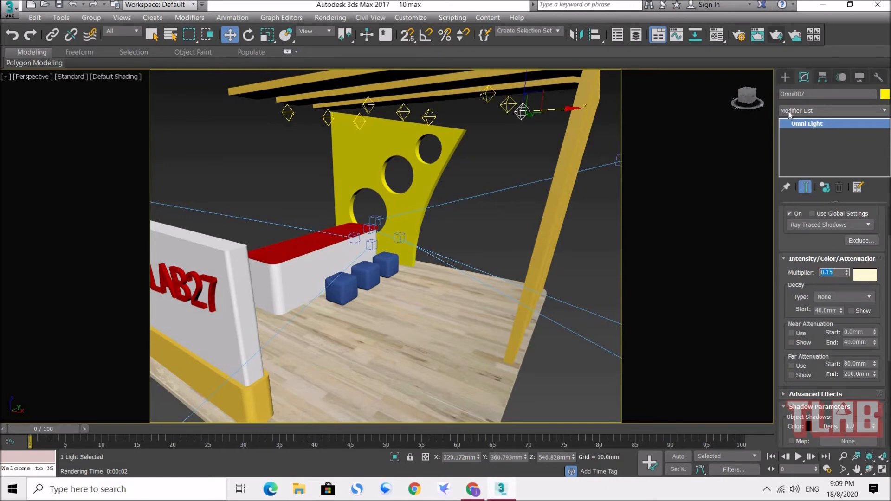
# Restore the four-viewport layout and place a standard Skylight in the Top view on the booth's open floor.
pyautogui.click(785, 78)
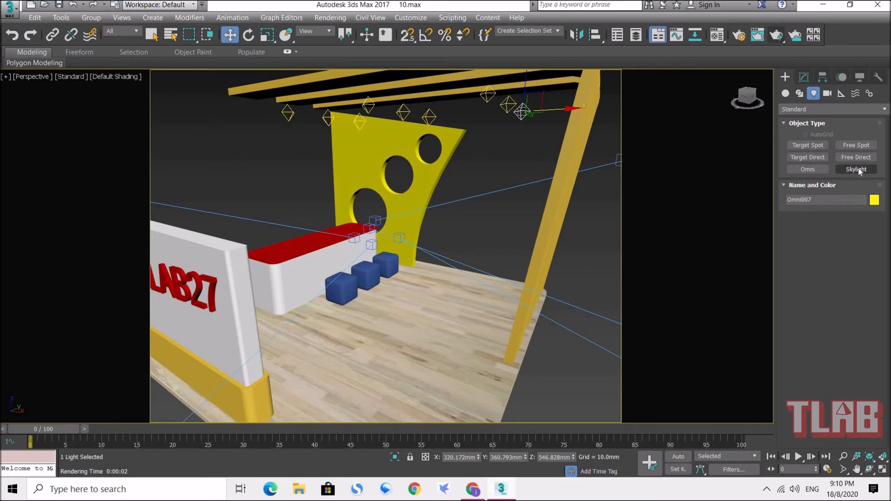
pyautogui.click(858, 171)
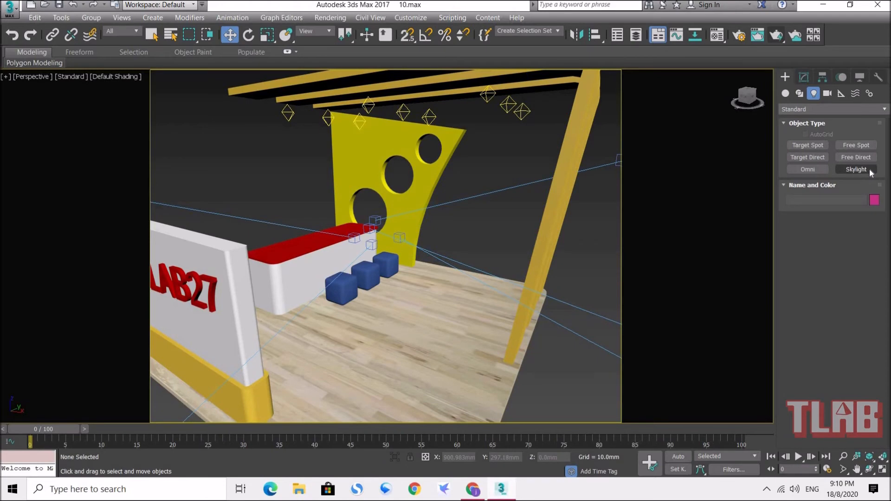
pyautogui.click(883, 470)
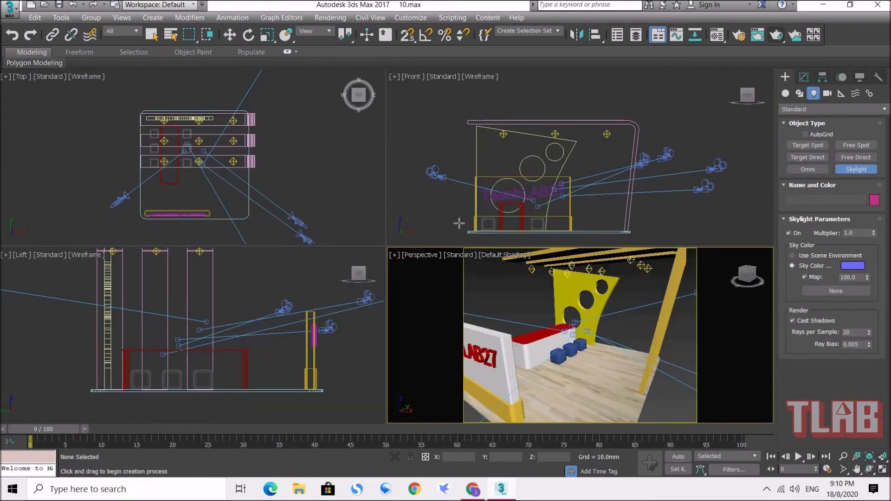
pyautogui.click(198, 188)
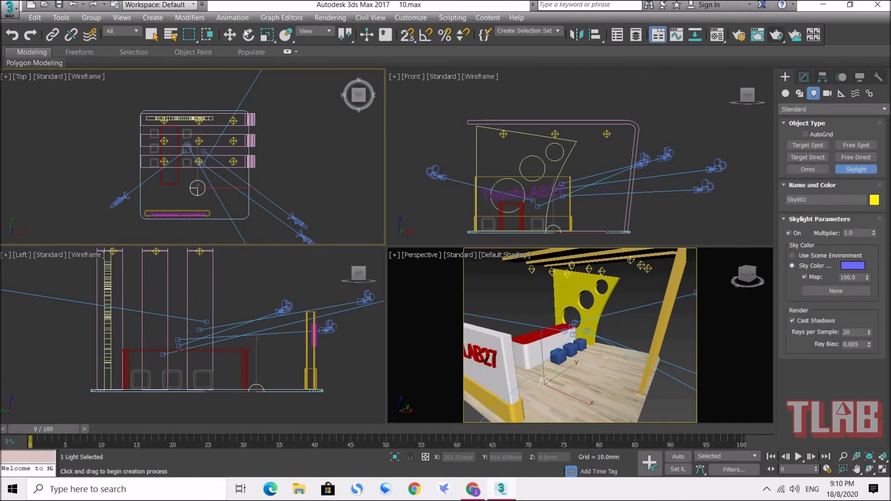
# Raise the skylight in the Front view above the booth's canopy, to a Z height of about 800 mm.
pyautogui.click(230, 34)
pyautogui.moveTo(593, 176); pyautogui.dragTo(616, 169, button='middle')
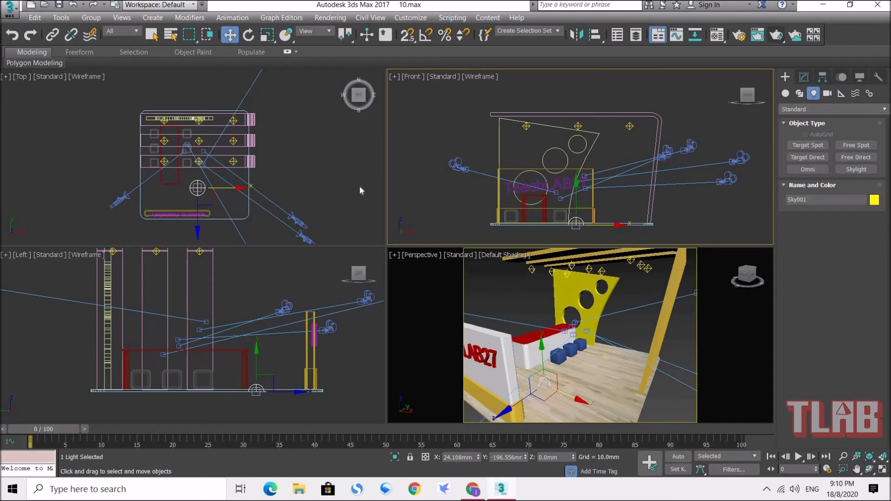
pyautogui.moveTo(587, 211); pyautogui.dragTo(586, 81)
pyautogui.moveTo(587, 148); pyautogui.dragTo(581, 189, button='middle')
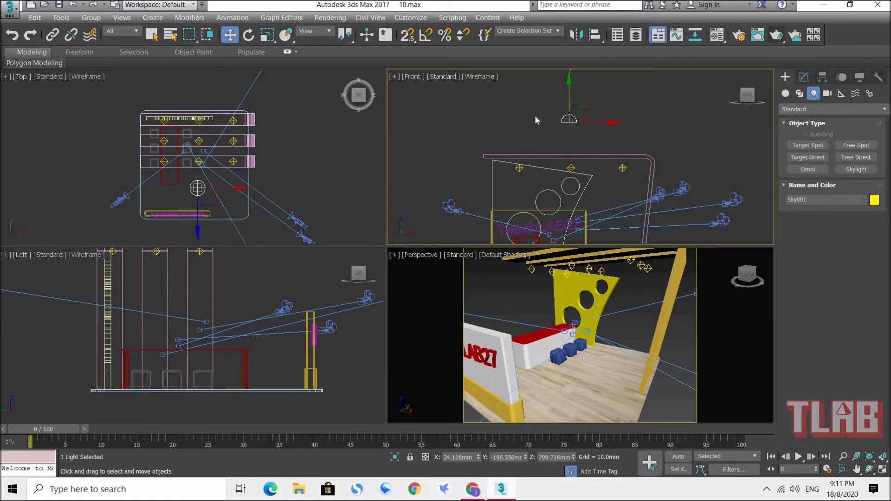
# Make the skylight use the scene environment for its sky color, and start a perspective test render, cancelling it partway.
pyautogui.click(804, 77)
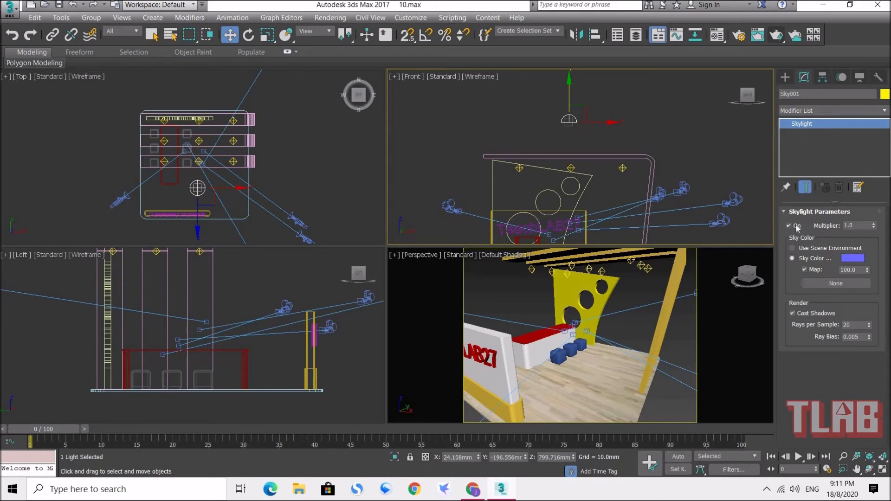
pyautogui.click(806, 252)
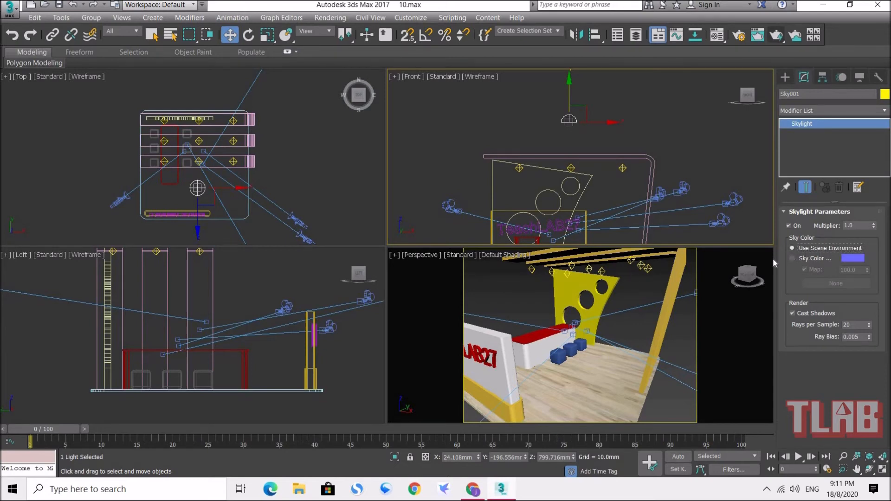
pyautogui.click(642, 291)
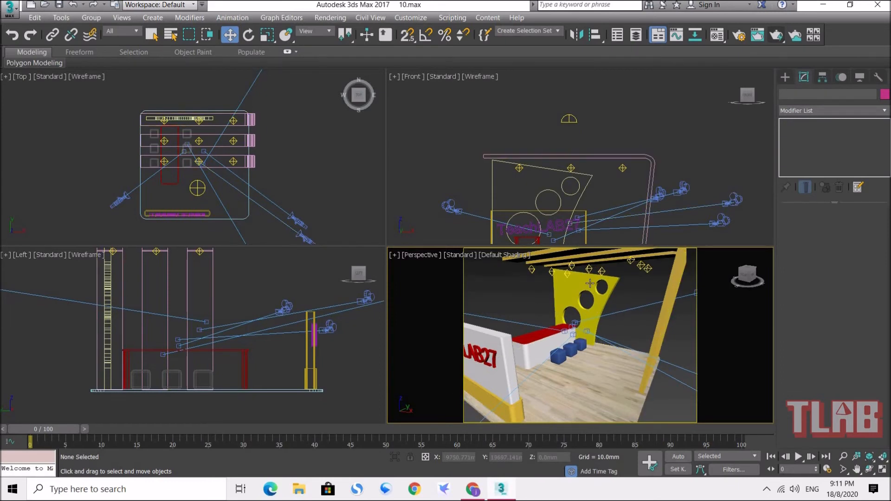
pyautogui.click(777, 35)
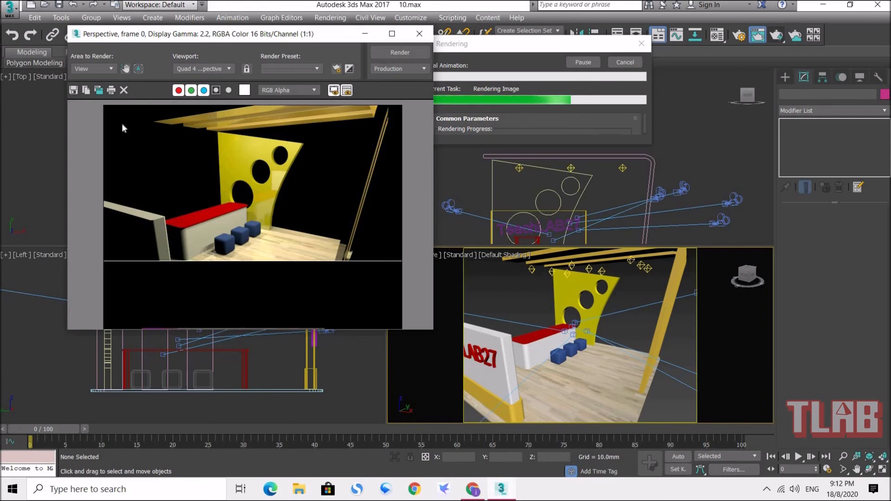
pyautogui.click(419, 34)
pyautogui.click(627, 62)
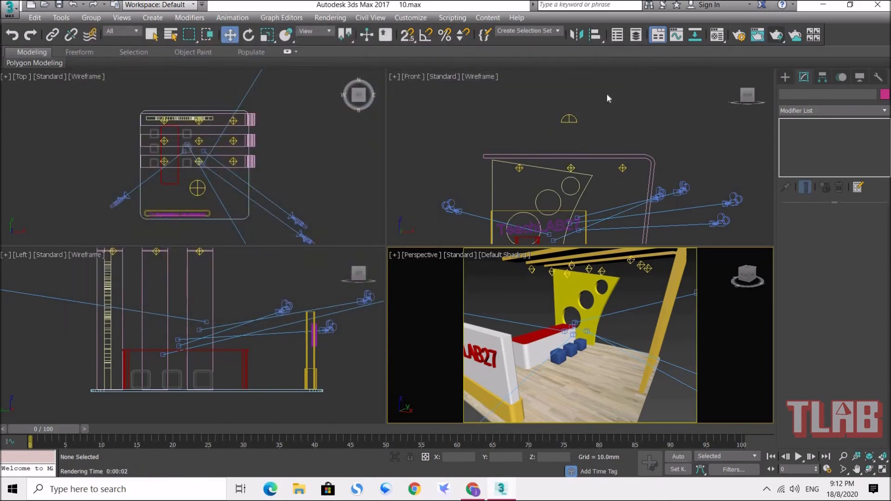
# Set the scene environment's background color to light blue (red 95, green 212, blue 255) and activate the perspective view with nothing selected.
pyautogui.click(569, 120)
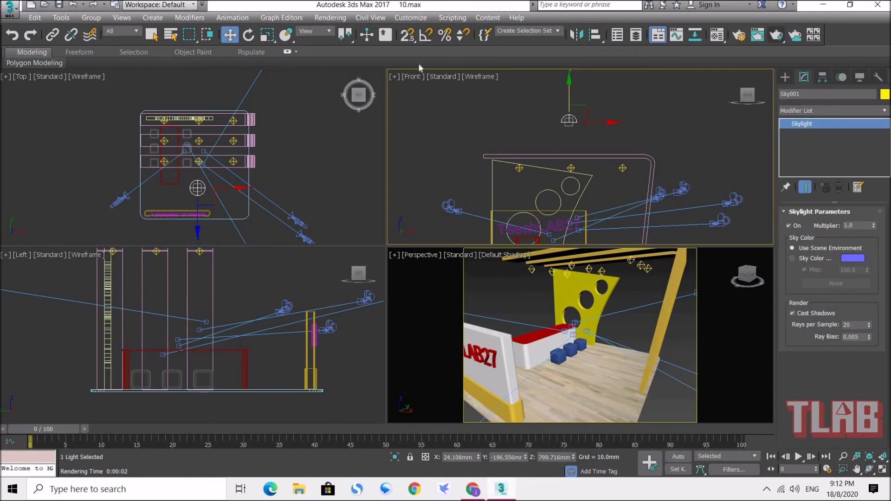
pyautogui.click(330, 18)
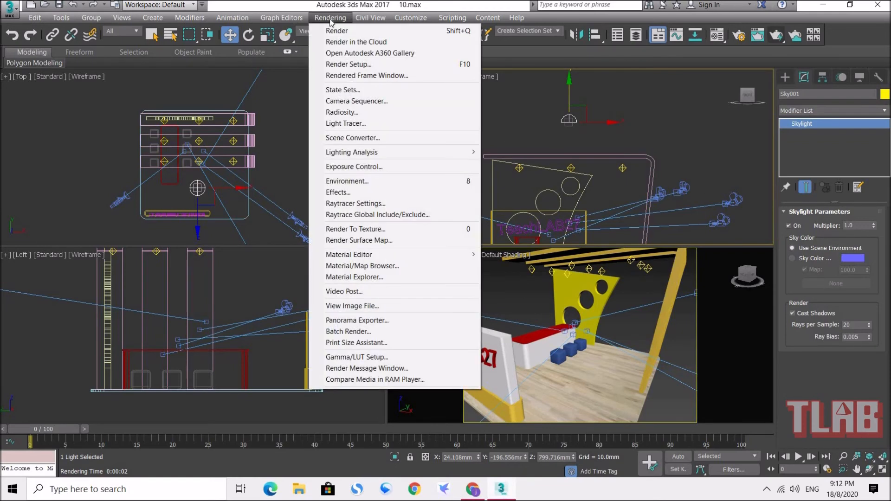
pyautogui.click(397, 182)
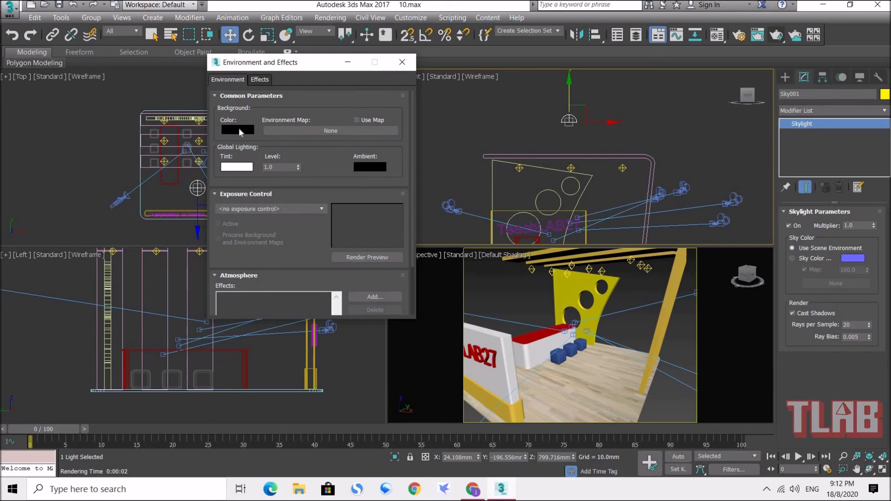
pyautogui.click(239, 128)
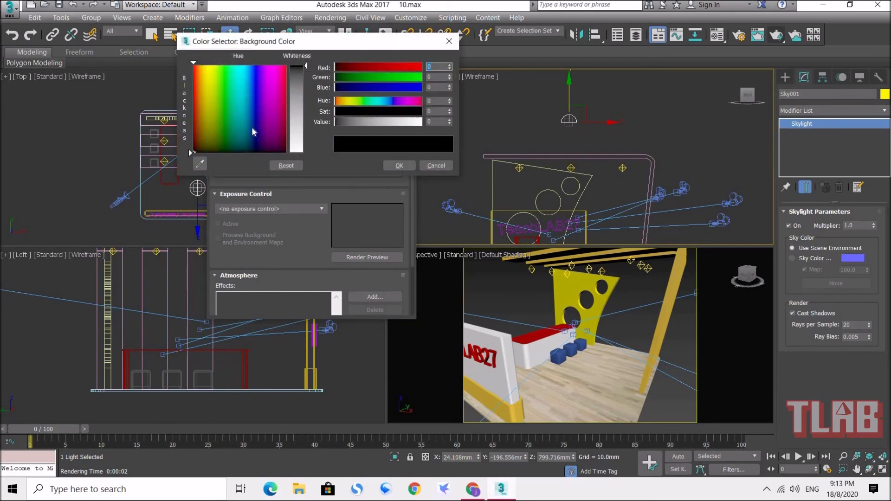
pyautogui.click(242, 67)
pyautogui.moveTo(242, 66); pyautogui.dragTo(242, 65)
pyautogui.moveTo(305, 65)
pyautogui.mouseDown()
pyautogui.moveTo(306, 105)
pyautogui.moveTo(305, 97)
pyautogui.mouseUp()
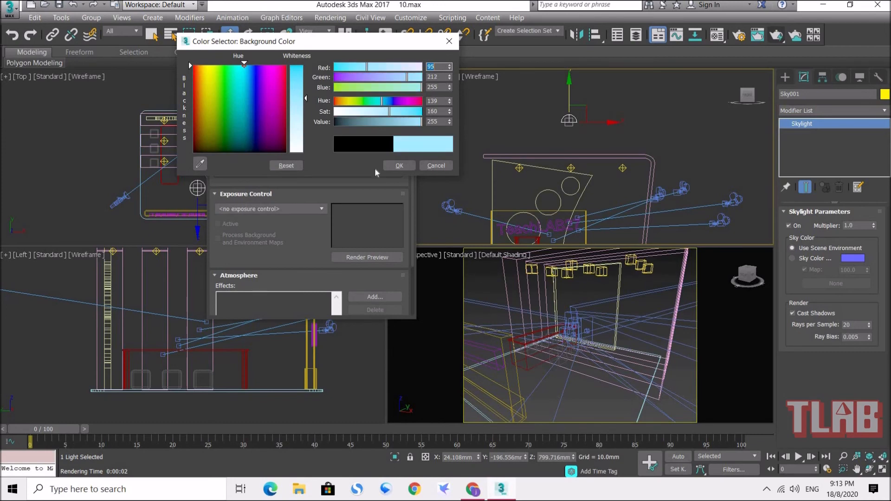
pyautogui.click(397, 166)
pyautogui.click(401, 63)
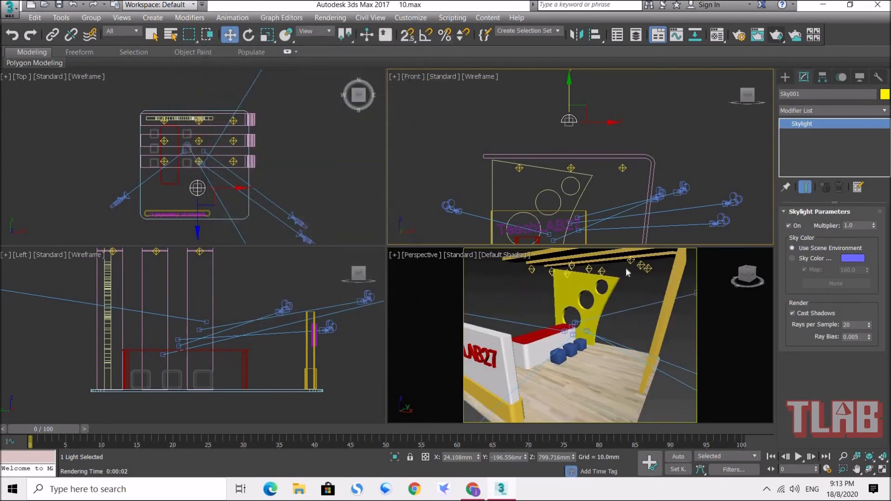
pyautogui.click(634, 292)
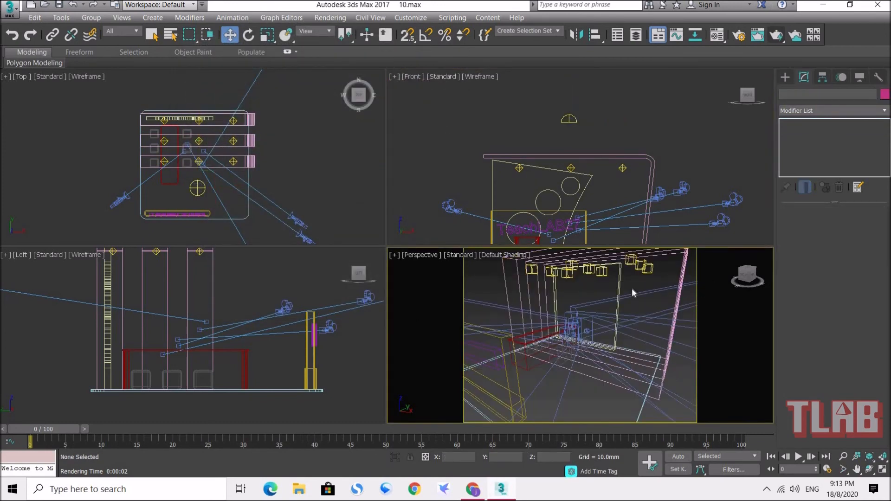
# Check the skylight's scene environment option and the environment background color, and return to the perspective view.
pyautogui.click(569, 119)
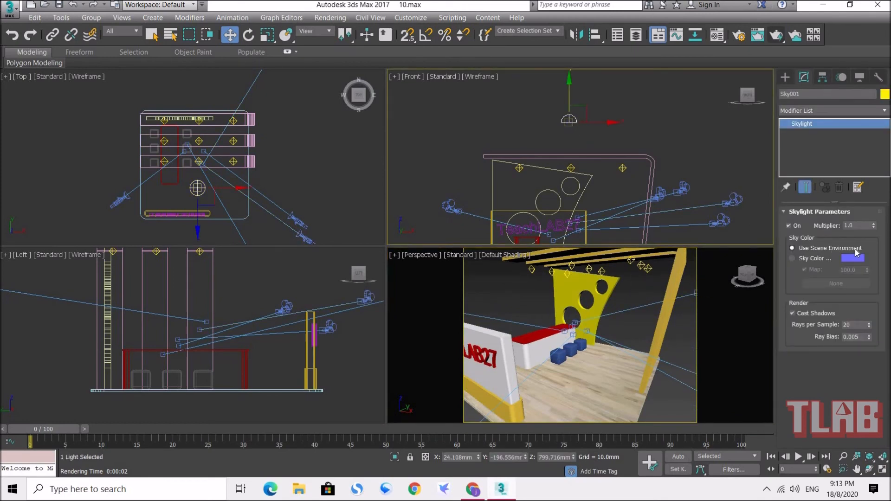
pyautogui.click(325, 18)
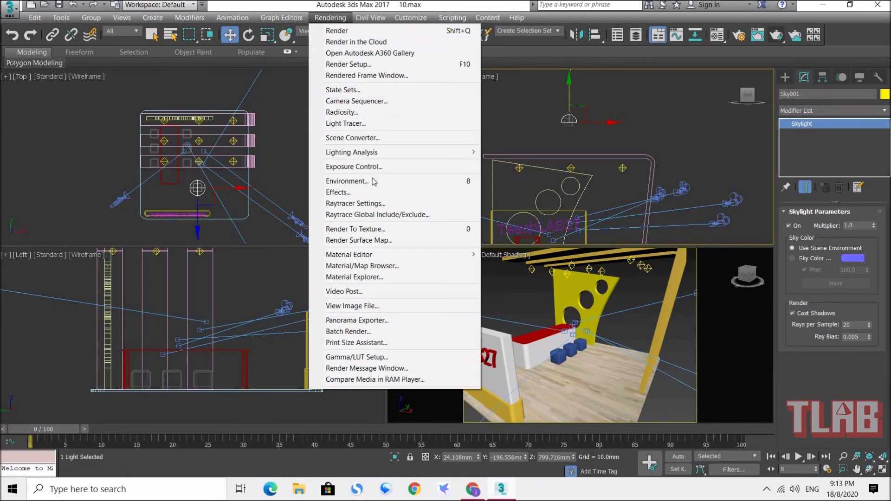
pyautogui.click(348, 181)
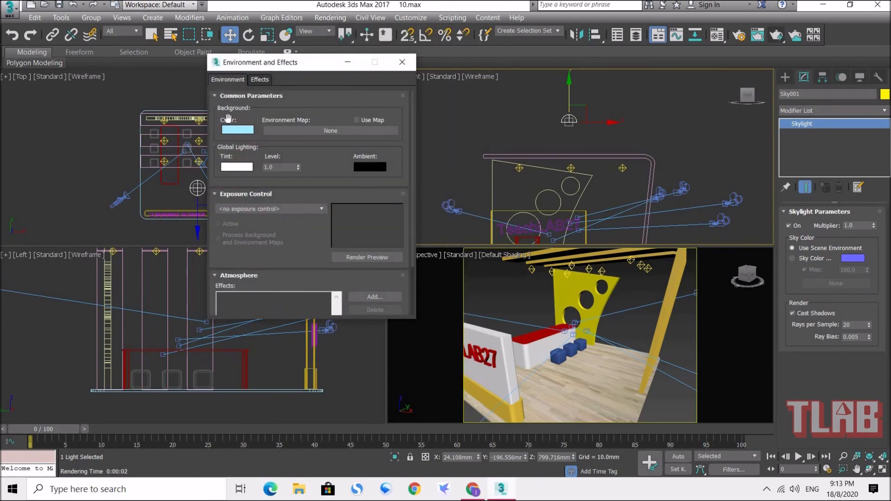
pyautogui.click(402, 62)
pyautogui.click(677, 328)
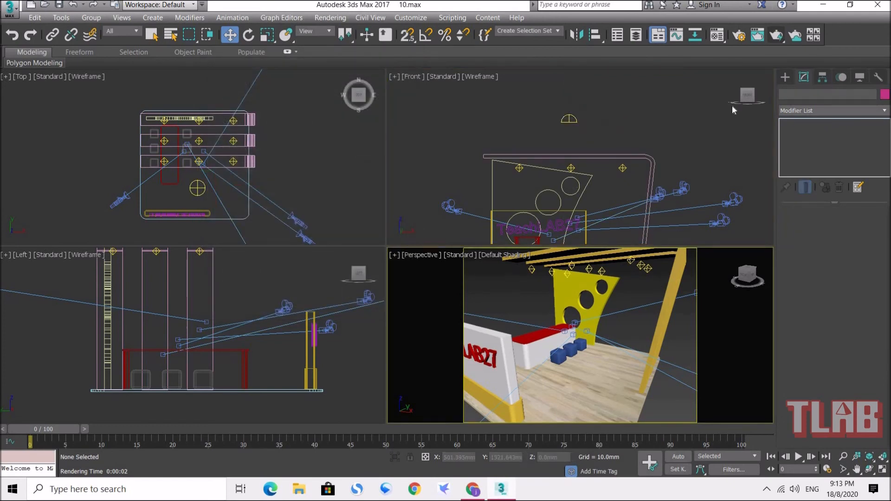
# Render the perspective view of the booth with the light blue environment, and close the rendered frame once reviewed.
pyautogui.click(777, 34)
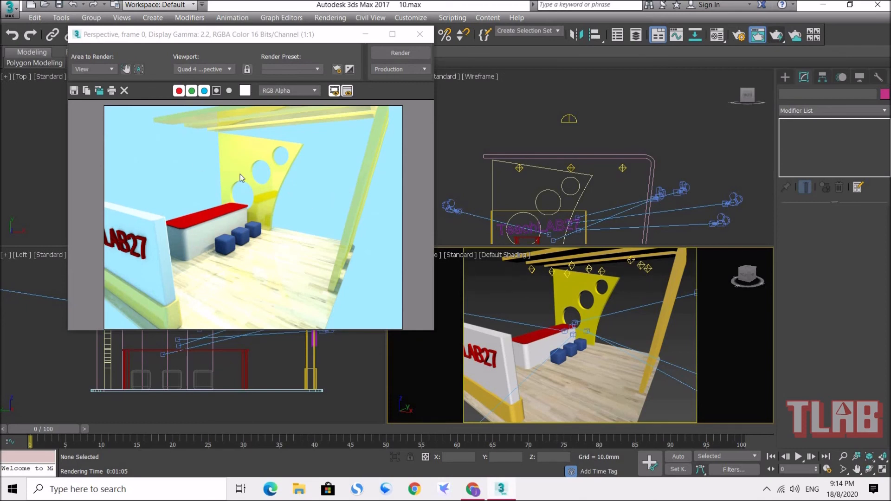
pyautogui.click(420, 34)
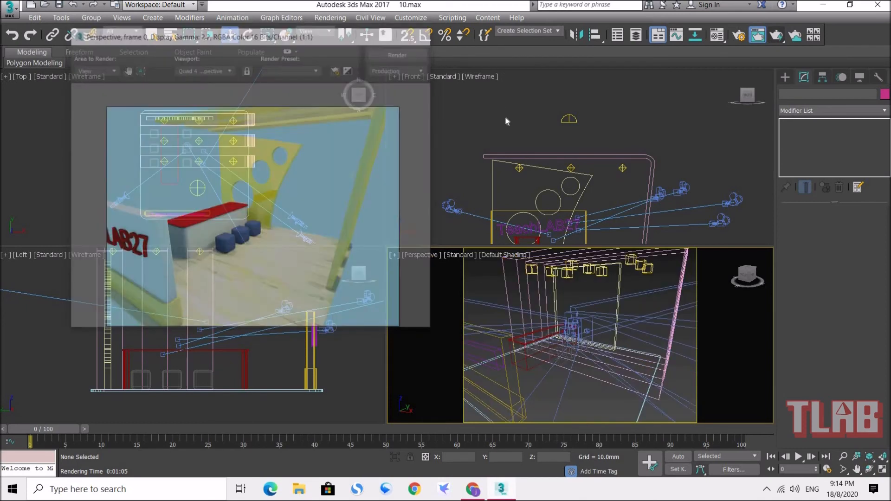
# Switch the skylight above the canopy to its own sky color, set to light yellow, and browse the sky map types without assigning one.
pyautogui.click(569, 119)
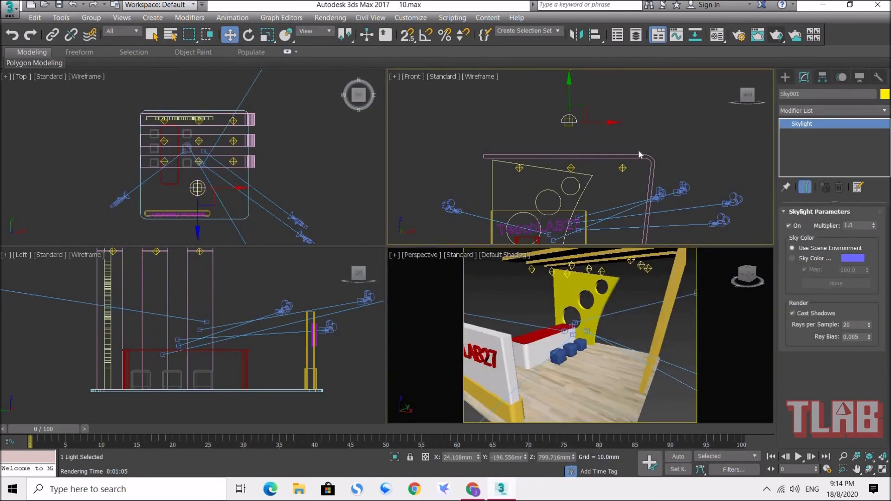
pyautogui.click(795, 260)
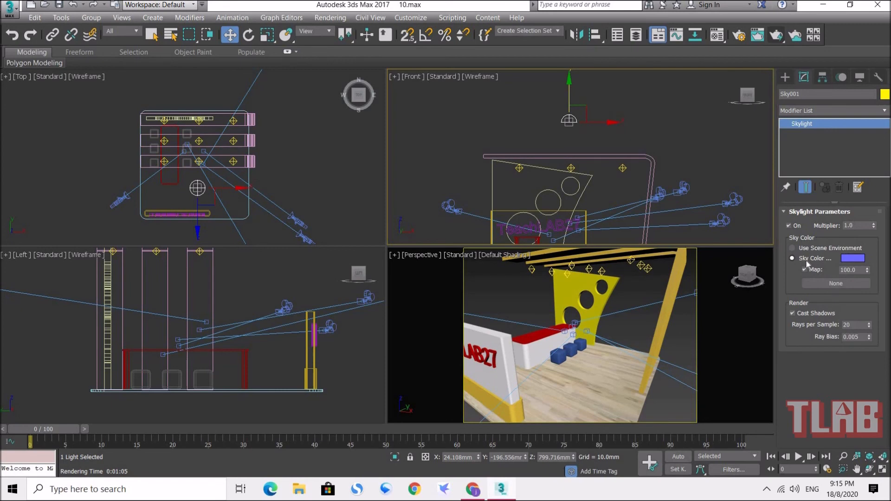
pyautogui.click(852, 259)
pyautogui.moveTo(265, 70); pyautogui.dragTo(205, 66)
pyautogui.click(398, 166)
pyautogui.click(831, 288)
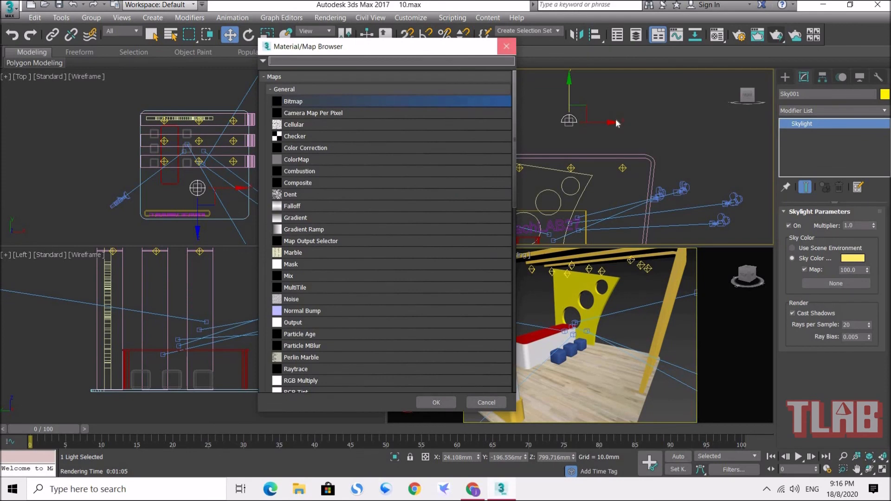
pyautogui.click(506, 46)
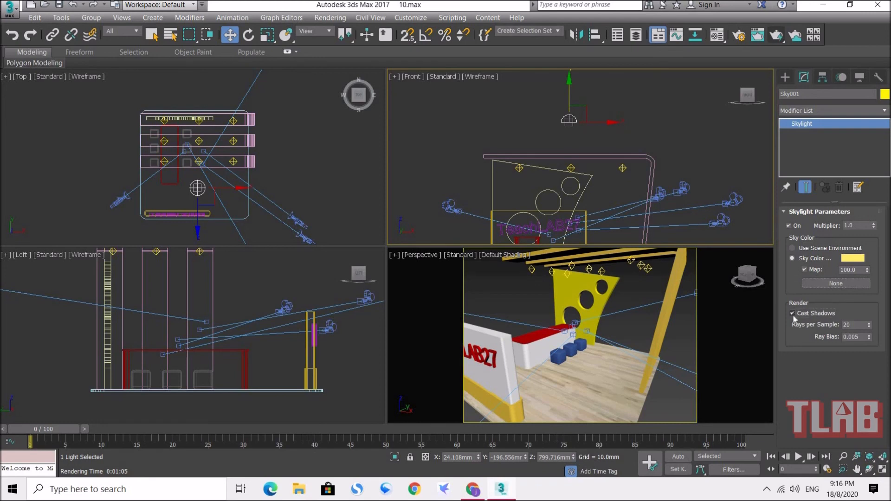
# Deselect the skylight, make the perspective view active, and open the creation options for standard lights.
pyautogui.click(644, 297)
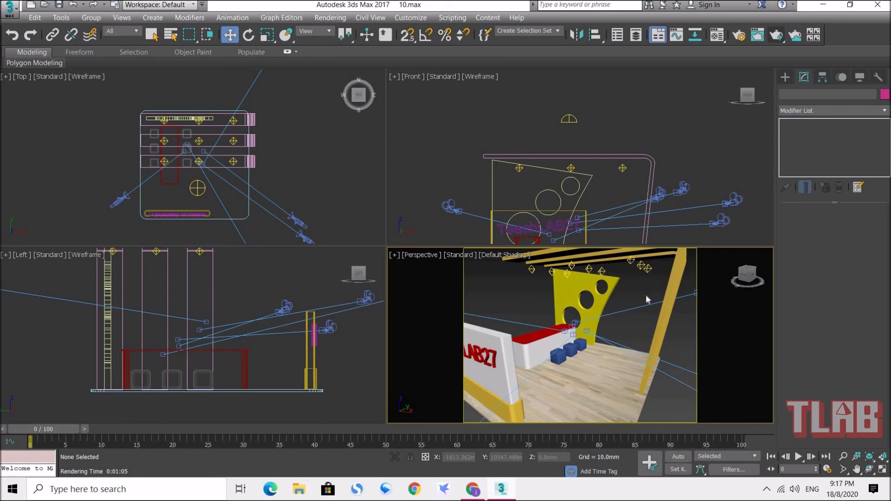
pyautogui.click(785, 76)
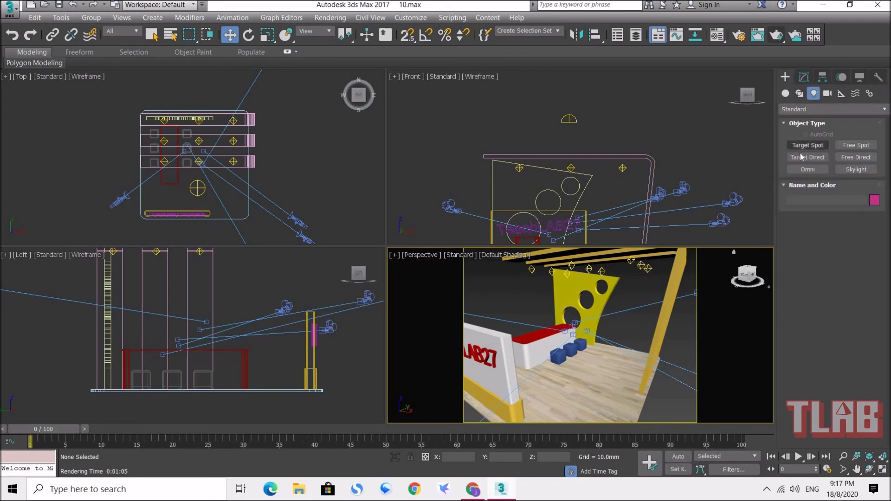